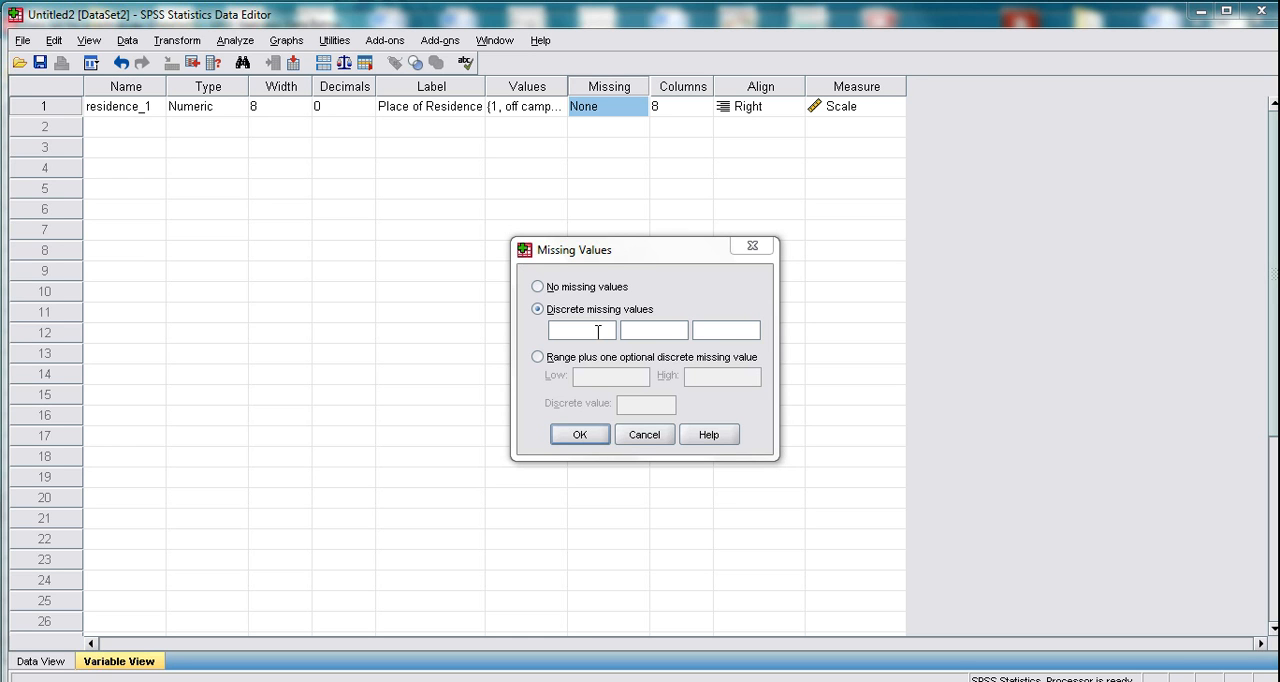
# - Define 99 and 11 as discrete missing values for the residence_1 variable
pyautogui.click(559, 334)
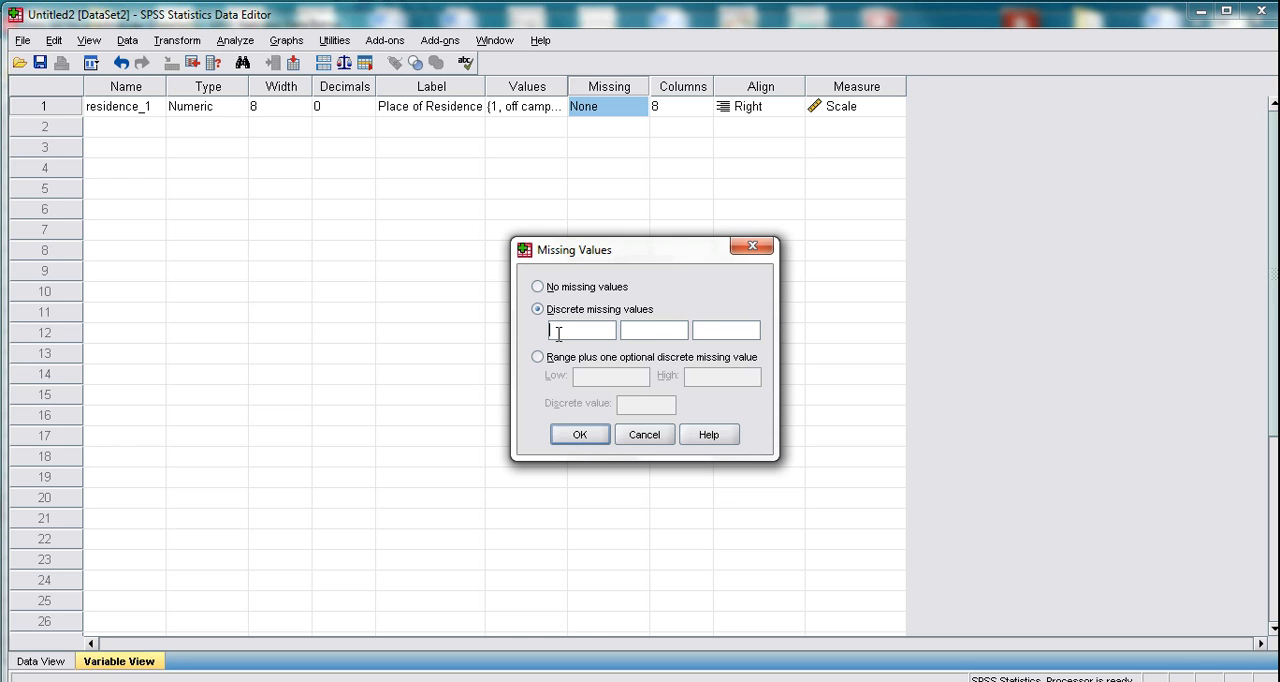
pyautogui.write('99')
pyautogui.click(642, 328)
pyautogui.write('111')
pyautogui.press('BackSpace')
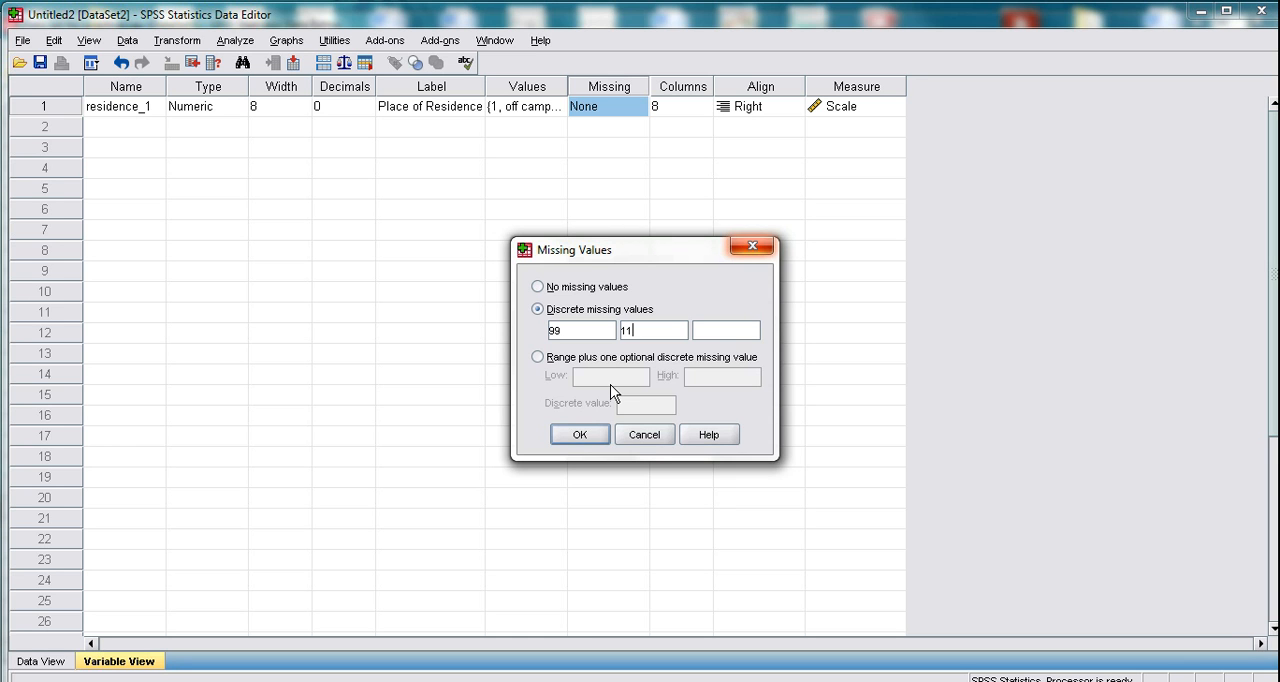
pyautogui.click(597, 436)
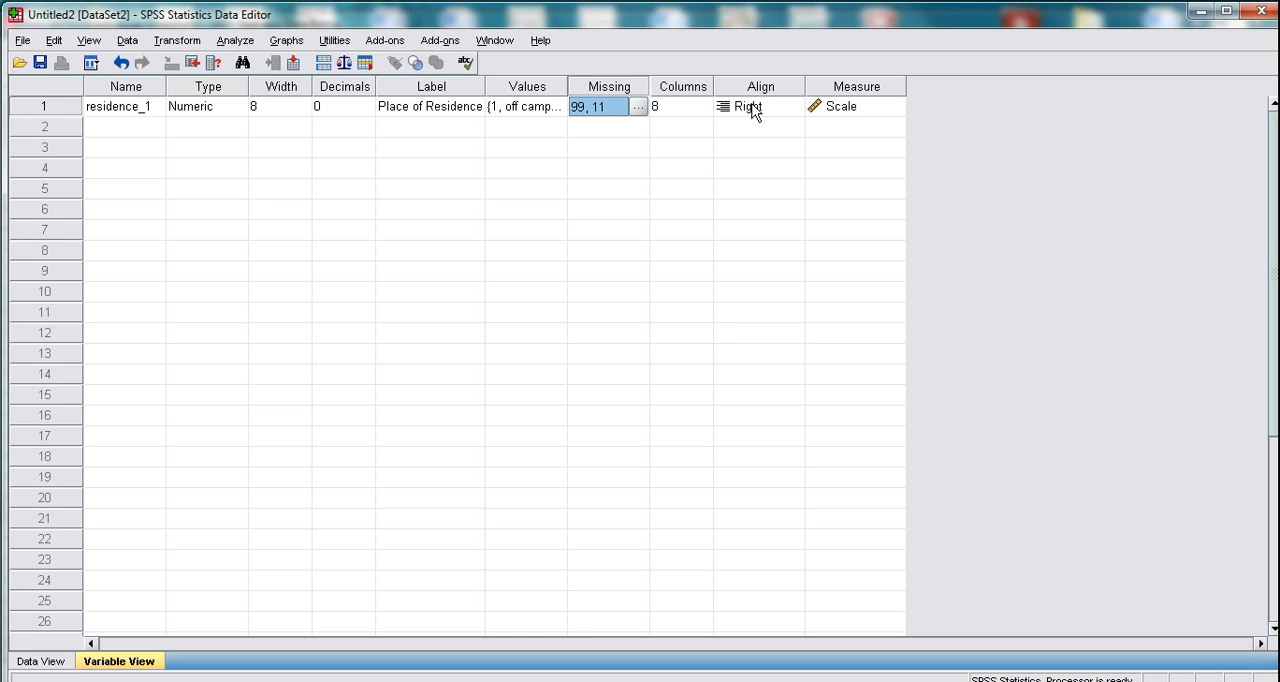
# - Examine the measurement level options for residence_1 and the opening questions of the food outlet survey in Word
pyautogui.click(880, 112)
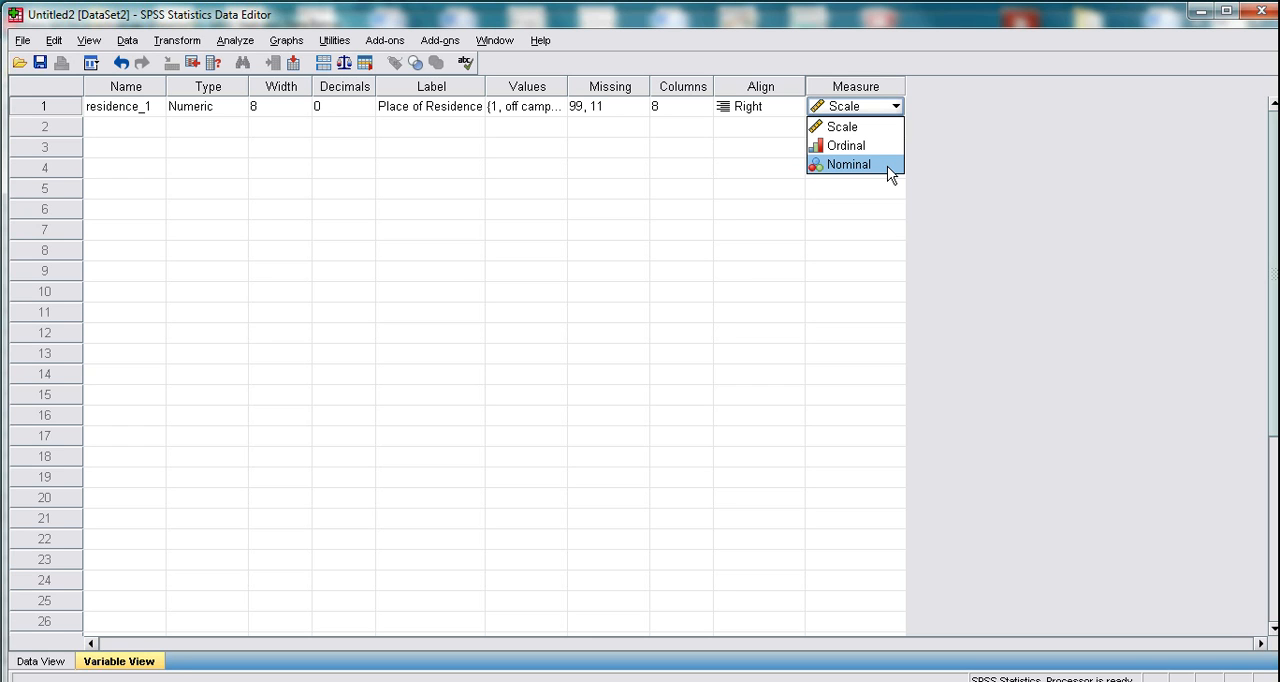
pyautogui.click(962, 126)
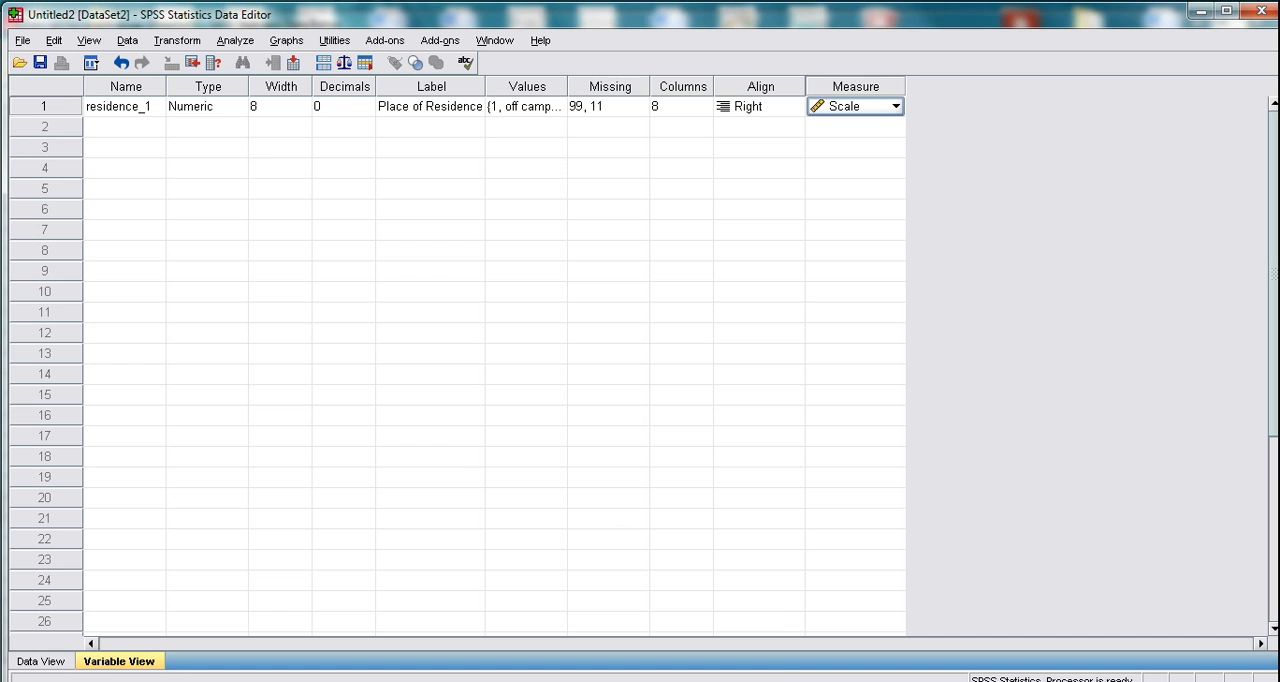
pyautogui.click(664, 680)
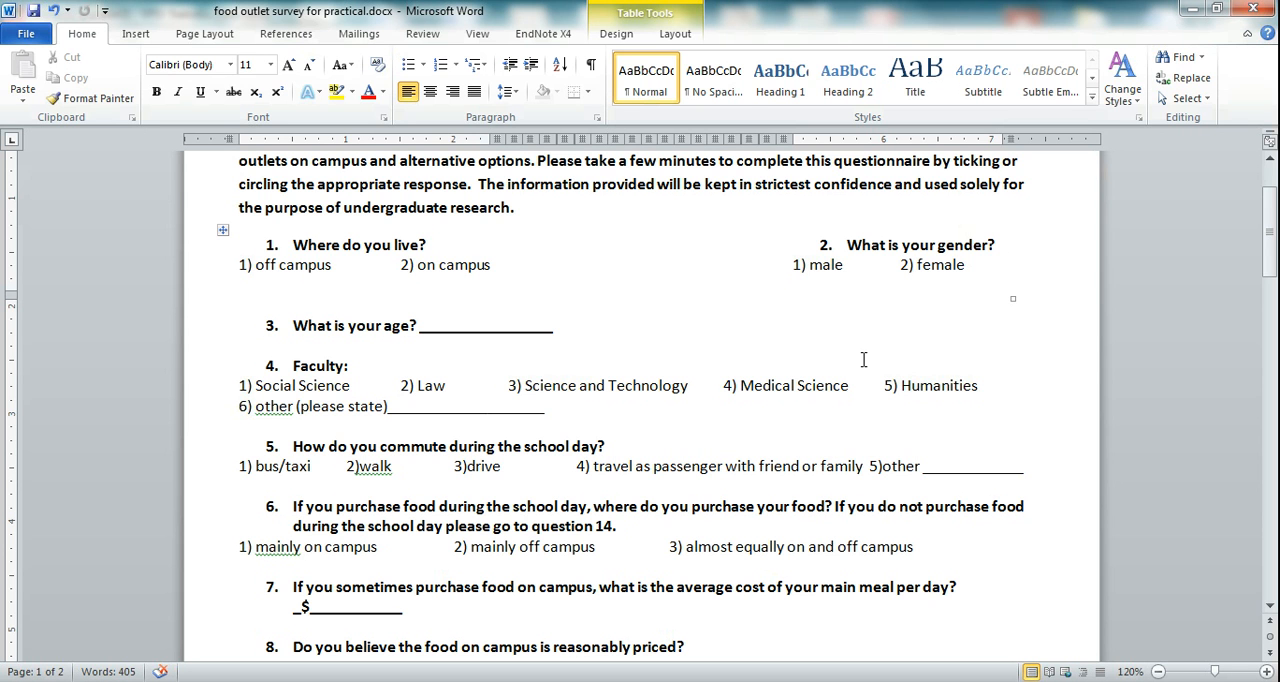
pyautogui.moveTo(663, 681)
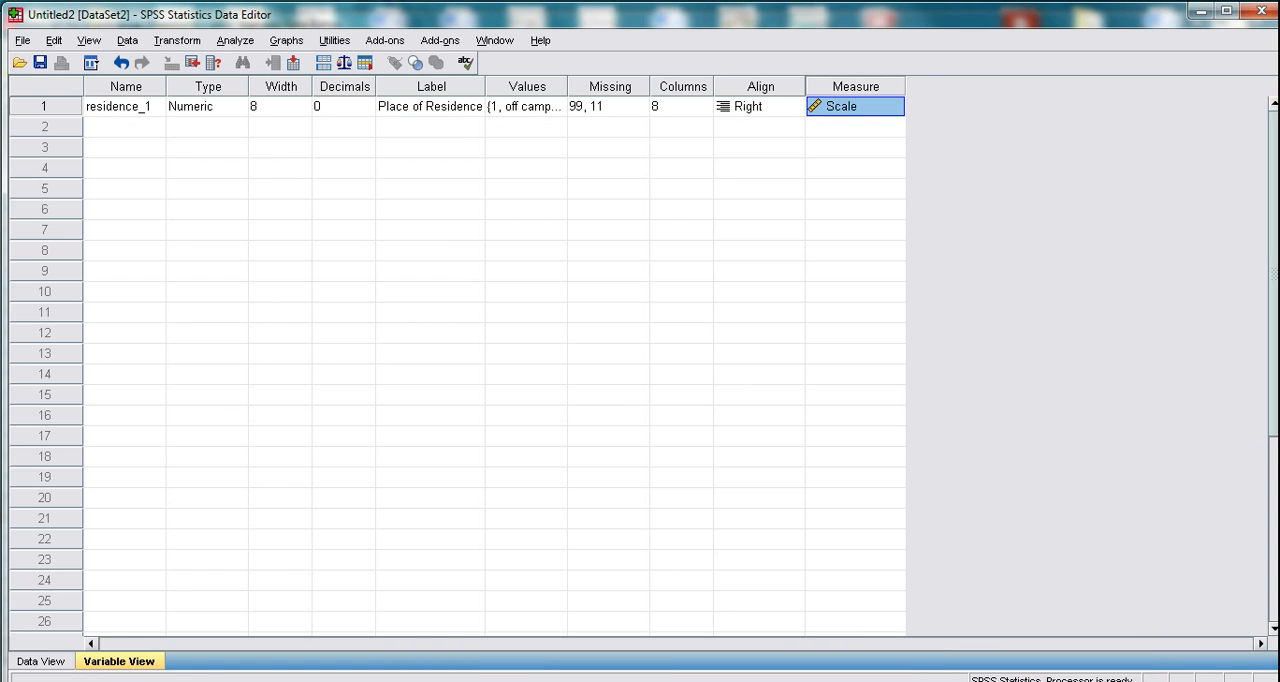
# - Add a second variable named gender_2 and check its variable type settings
pyautogui.click(103, 125)
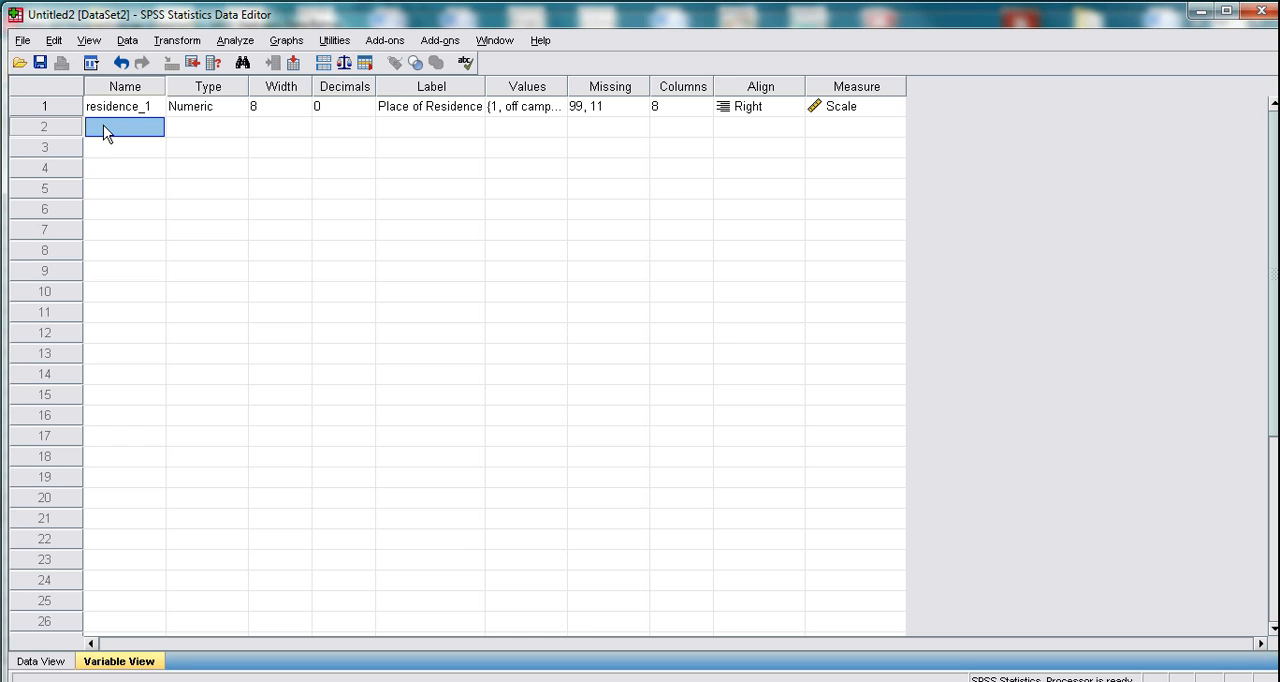
pyautogui.write('gender_2')
pyautogui.click(237, 138)
pyautogui.click(237, 136)
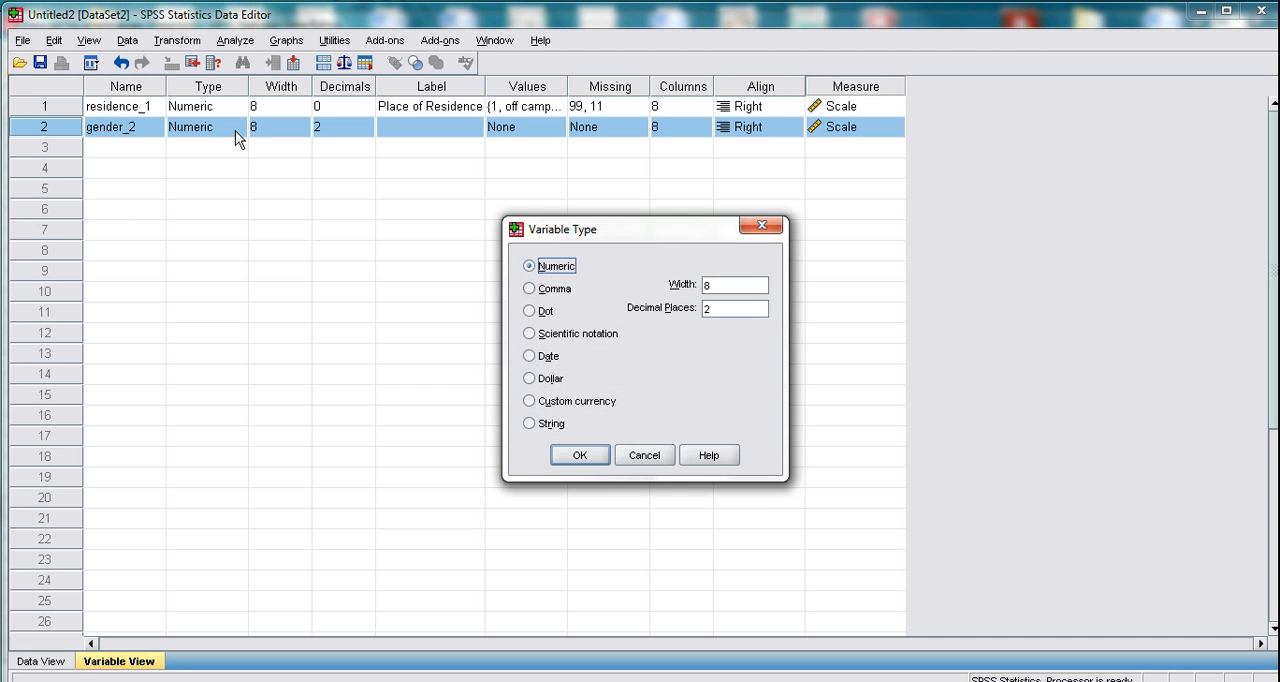
pyautogui.click(768, 231)
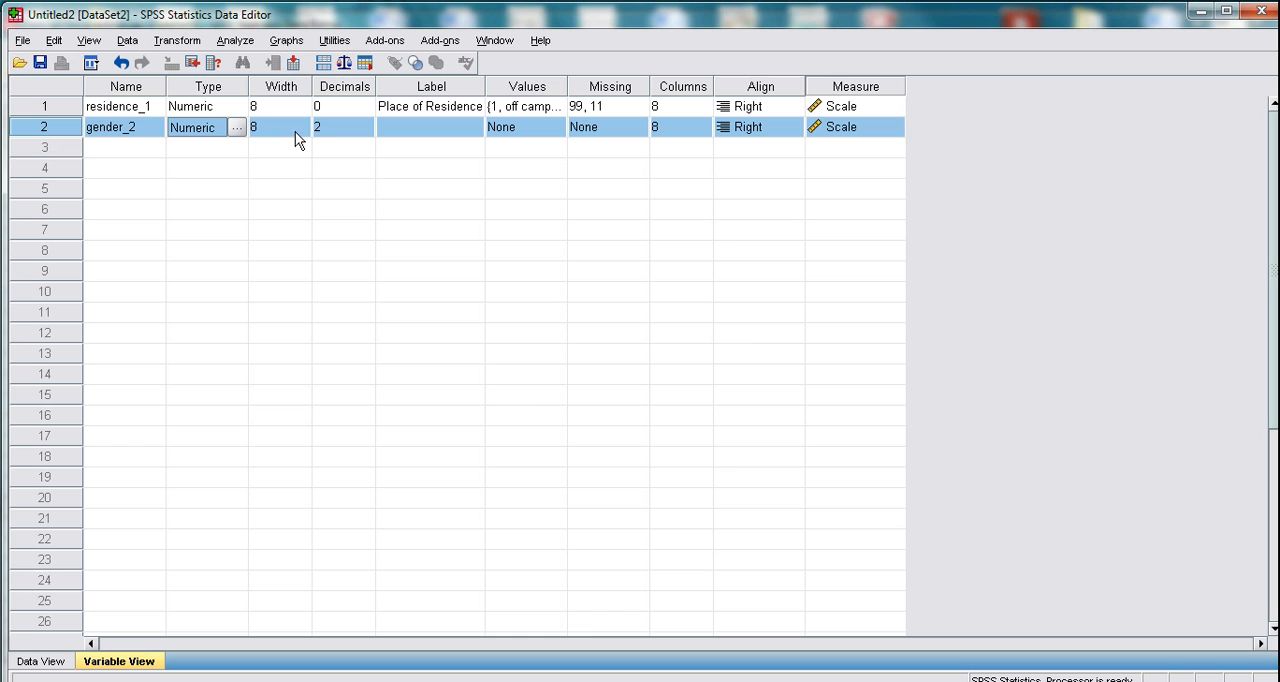
# - Set gender_2 to 0 decimals and label it "Gender of Respondents"
pyautogui.click(350, 127)
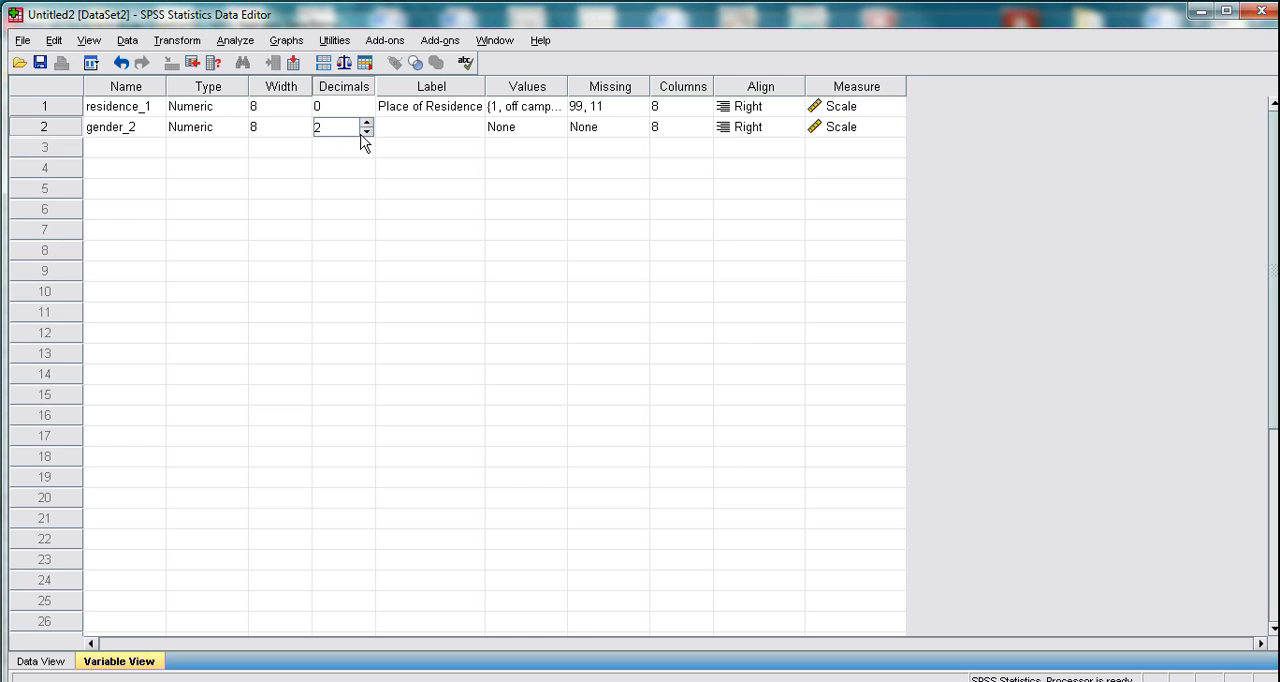
pyautogui.click(367, 132)
pyautogui.click(367, 132)
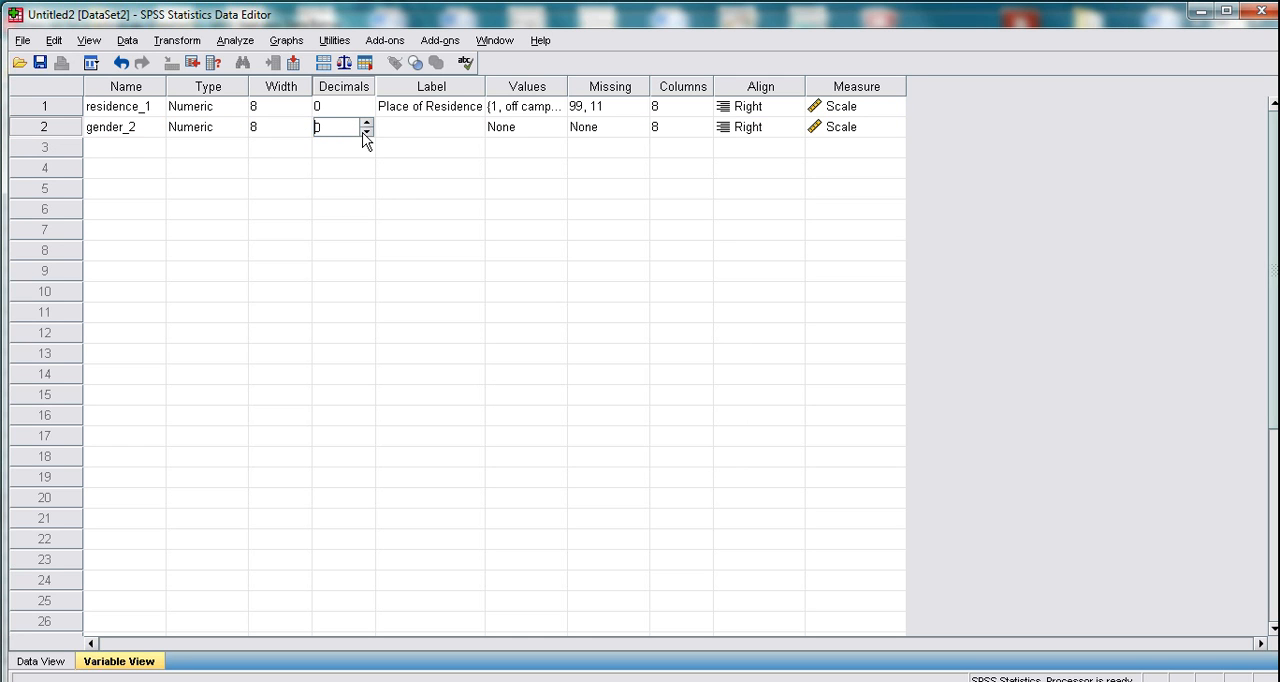
pyautogui.click(421, 127)
pyautogui.click(421, 127)
pyautogui.write('Gender o')
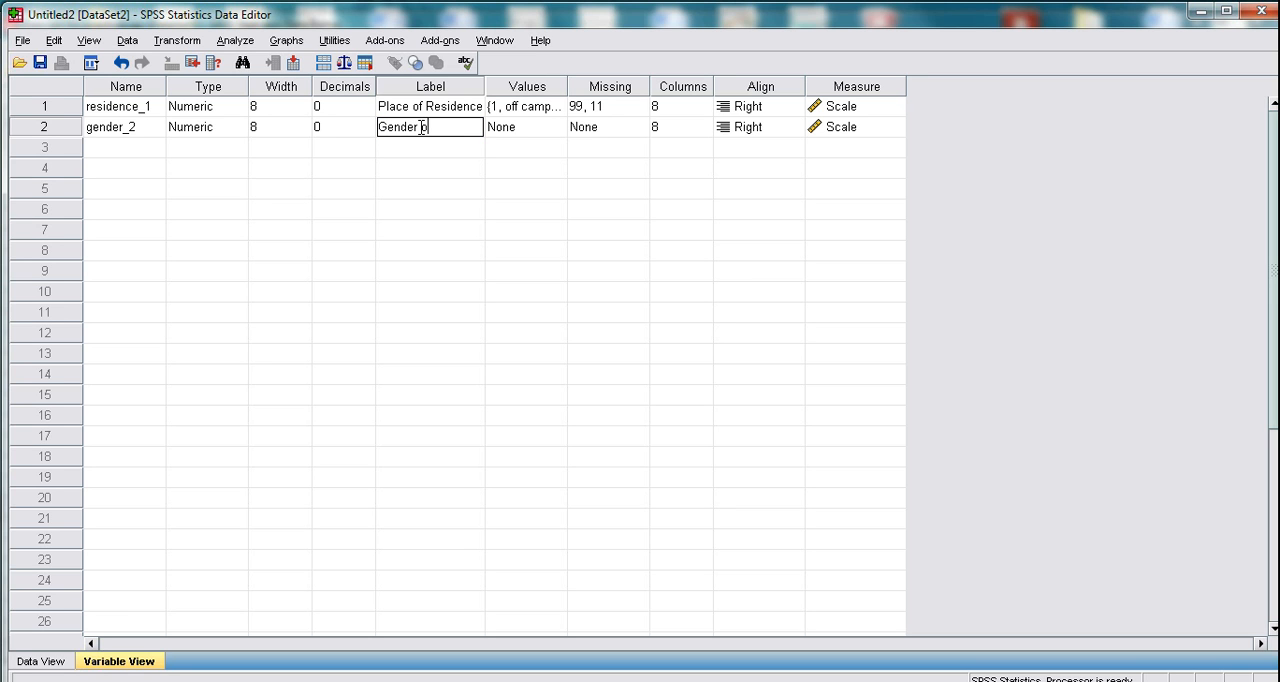
pyautogui.write('f Respondent')
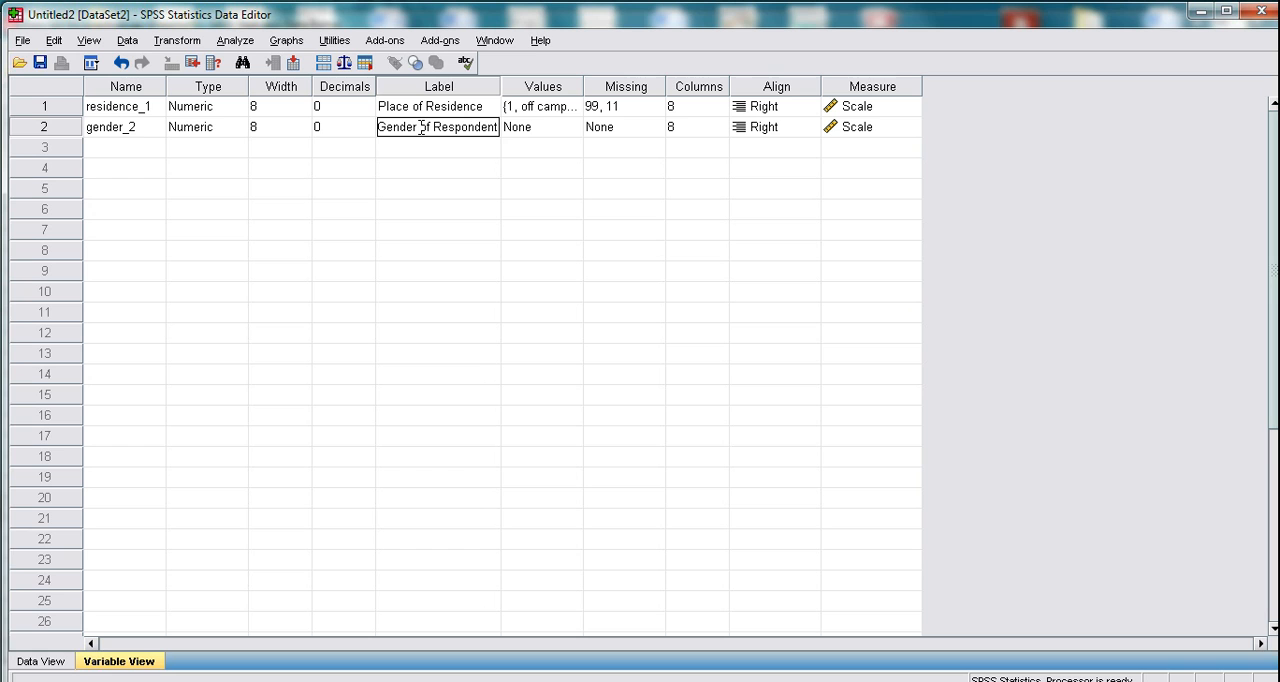
pyautogui.write('s')
# - Define the value labels 1 = male and 2 = female for gender_2
pyautogui.click(560, 124)
pyautogui.click(570, 127)
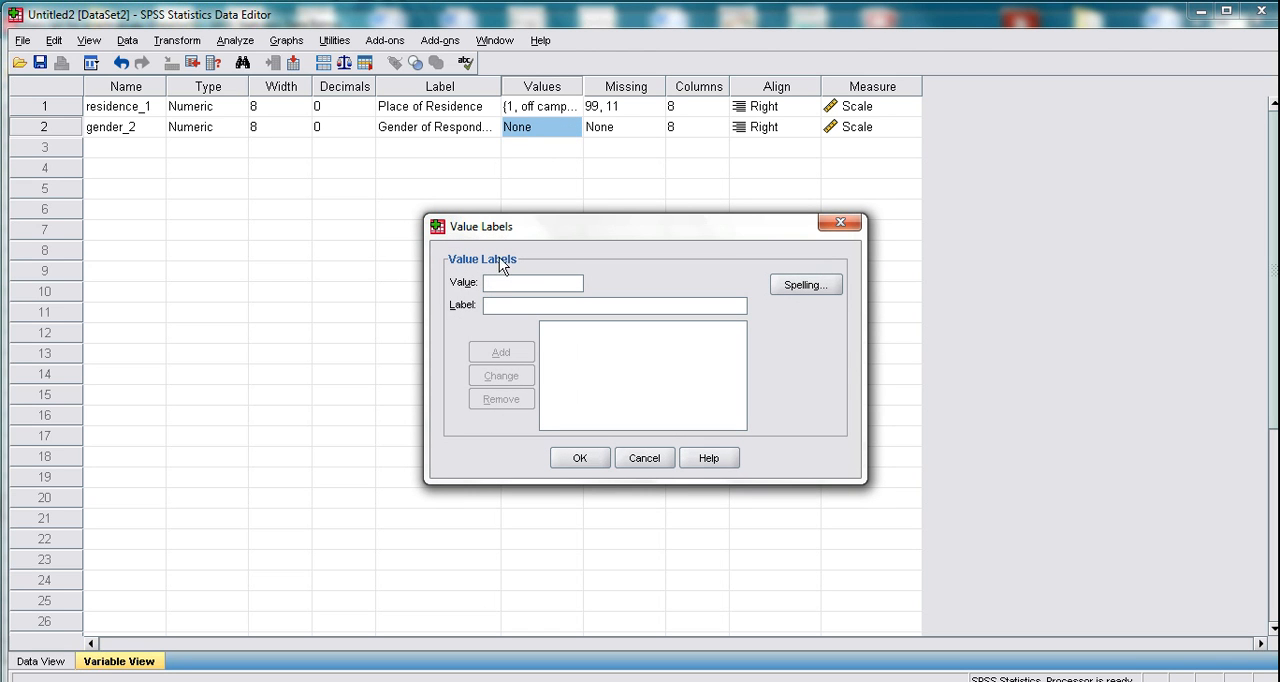
pyautogui.write('1')
pyautogui.click(506, 303)
pyautogui.write('male')
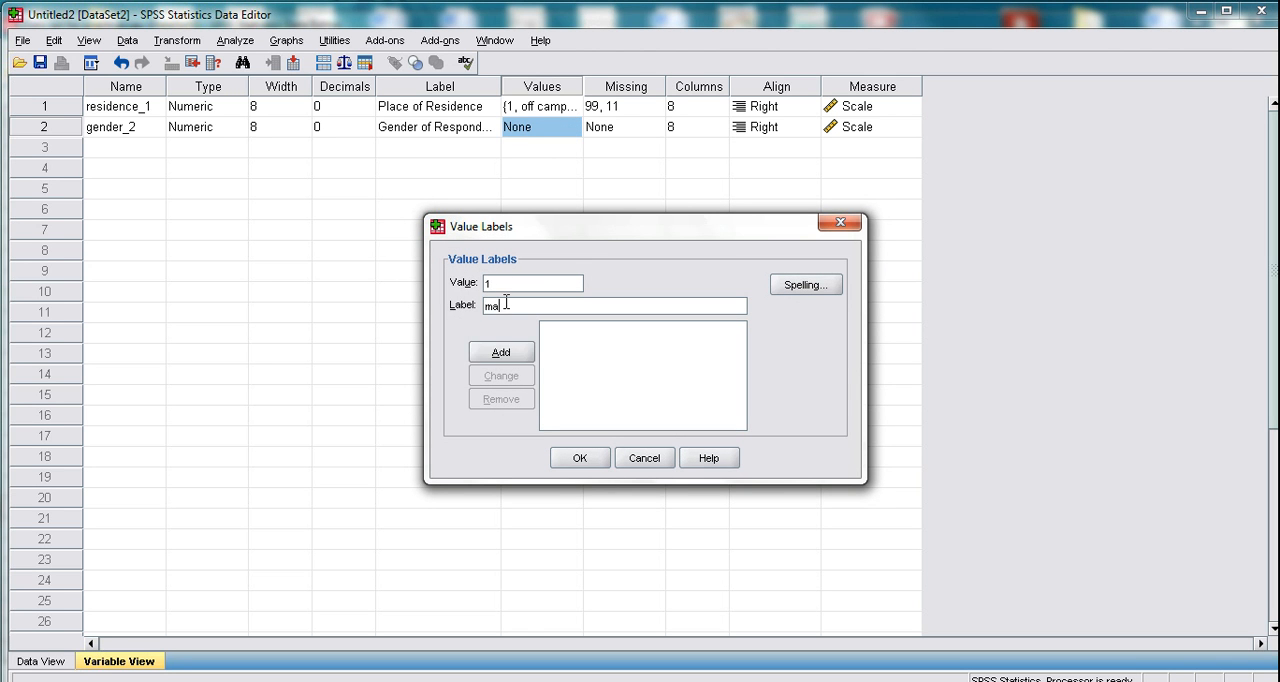
pyautogui.click(510, 355)
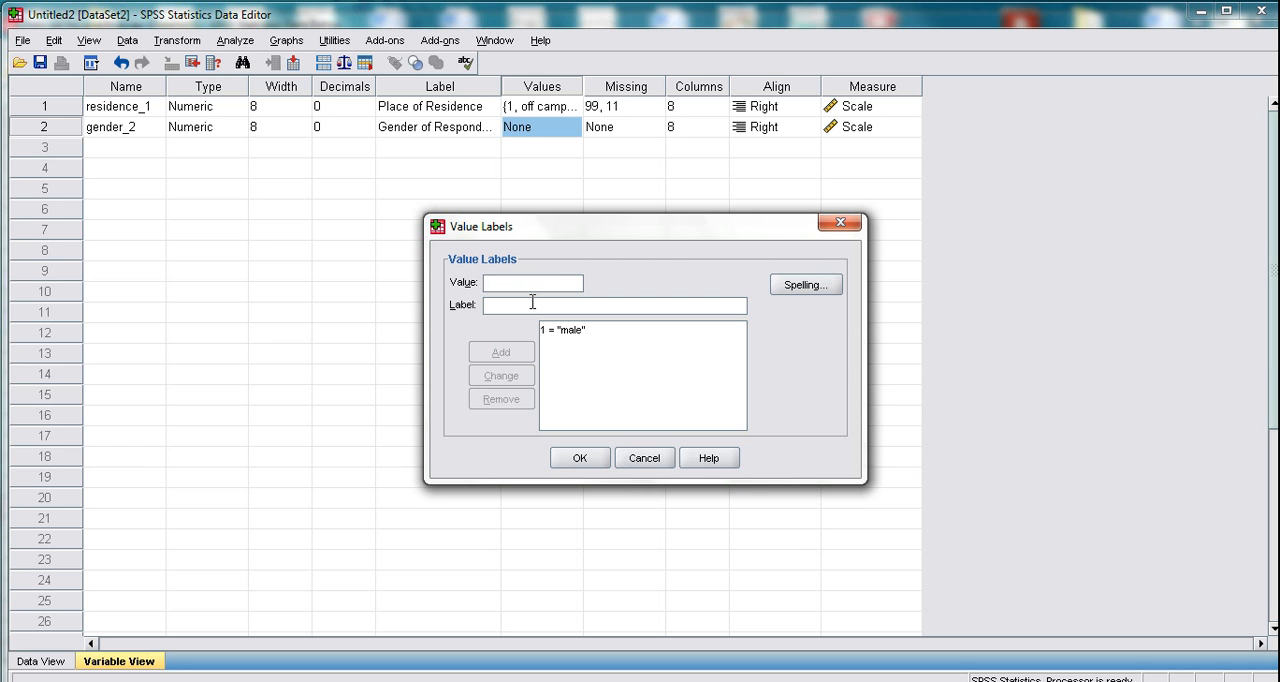
pyautogui.write('2')
pyautogui.click(532, 308)
pyautogui.write('female')
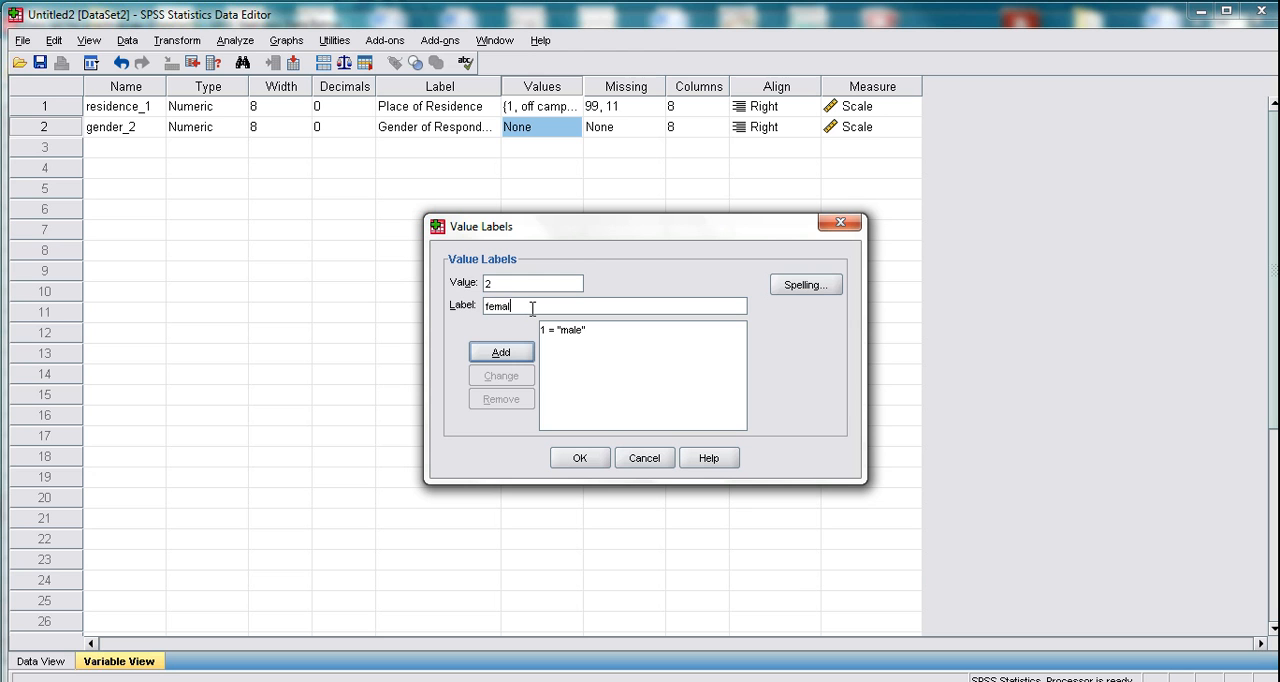
pyautogui.click(500, 356)
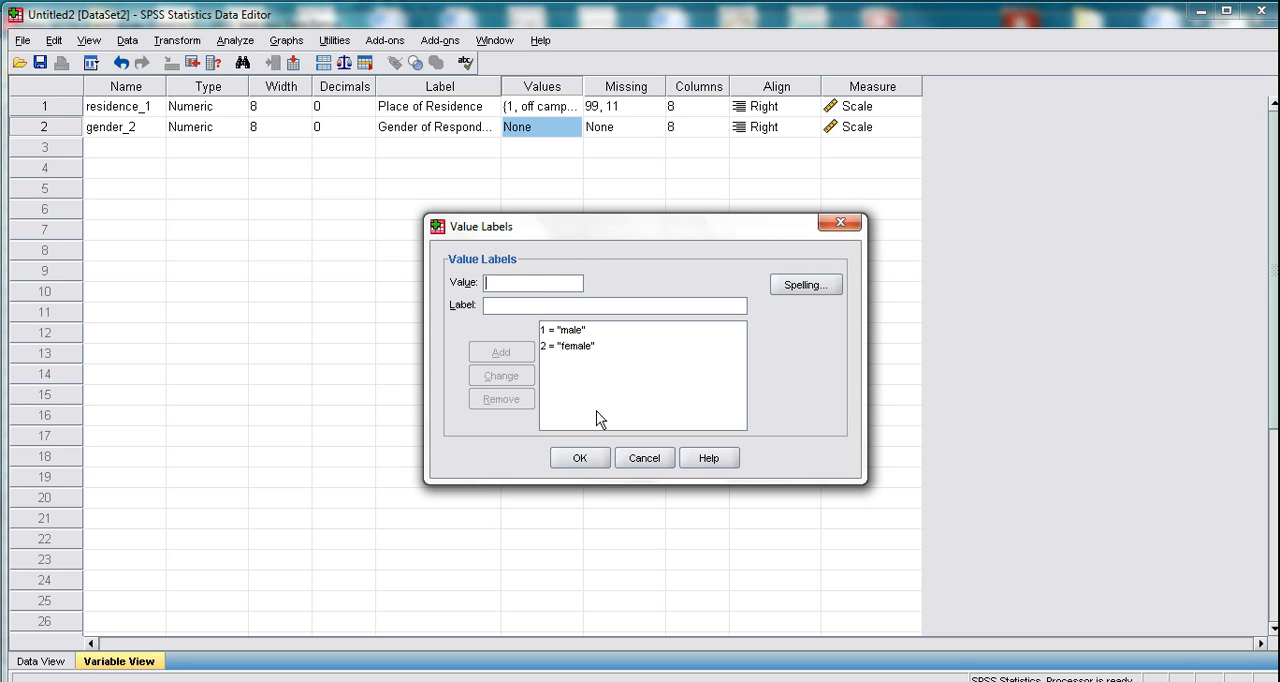
pyautogui.click(576, 459)
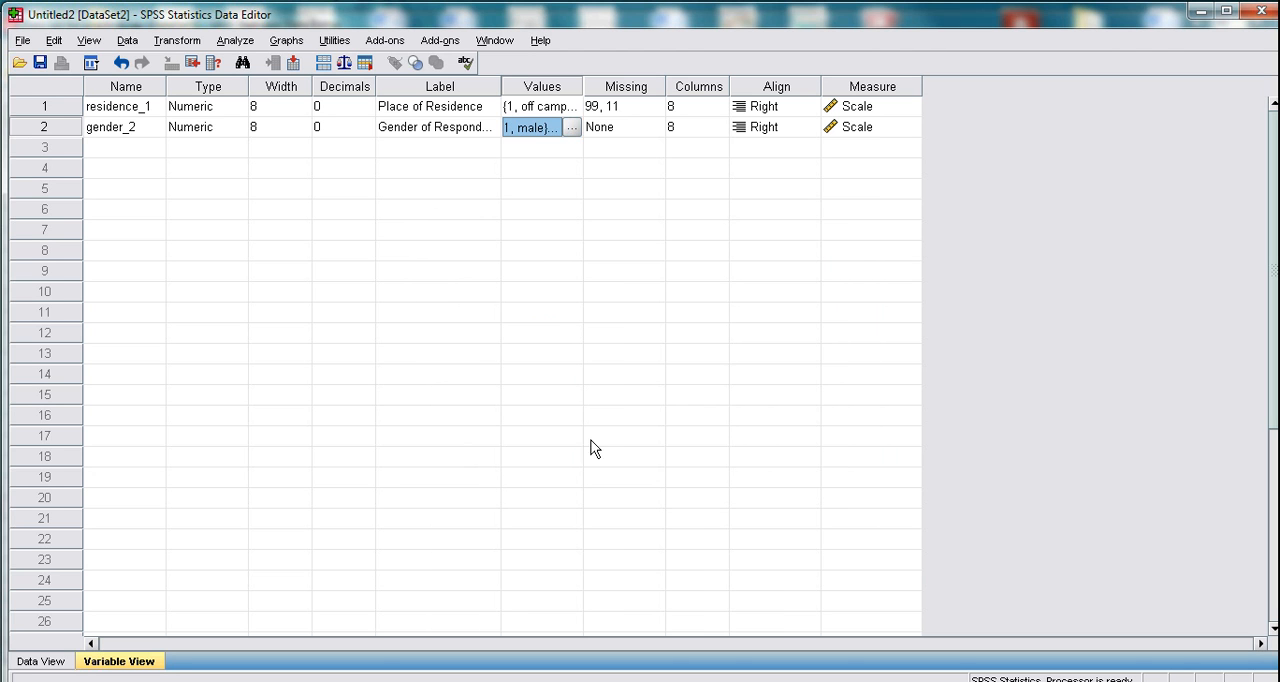
pyautogui.click(644, 132)
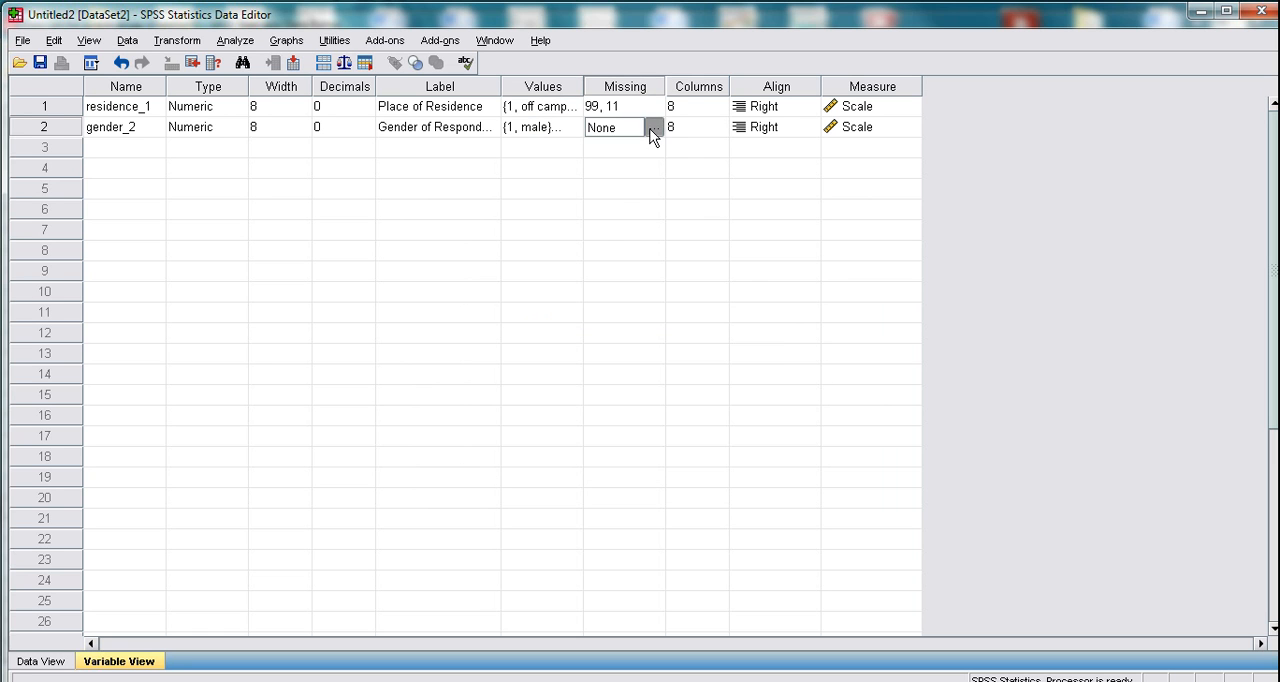
pyautogui.click(651, 127)
pyautogui.click(755, 246)
# - Copy the missing values definition 99, 11 from residence_1 to gender_2
pyautogui.click(624, 110)
pyautogui.rightClick(624, 110)
pyautogui.click(650, 120)
pyautogui.click(605, 130)
pyautogui.rightClick(607, 135)
pyautogui.click(626, 160)
# - Set the measurement level of both gender_2 and residence_1 to Nominal
pyautogui.click(690, 128)
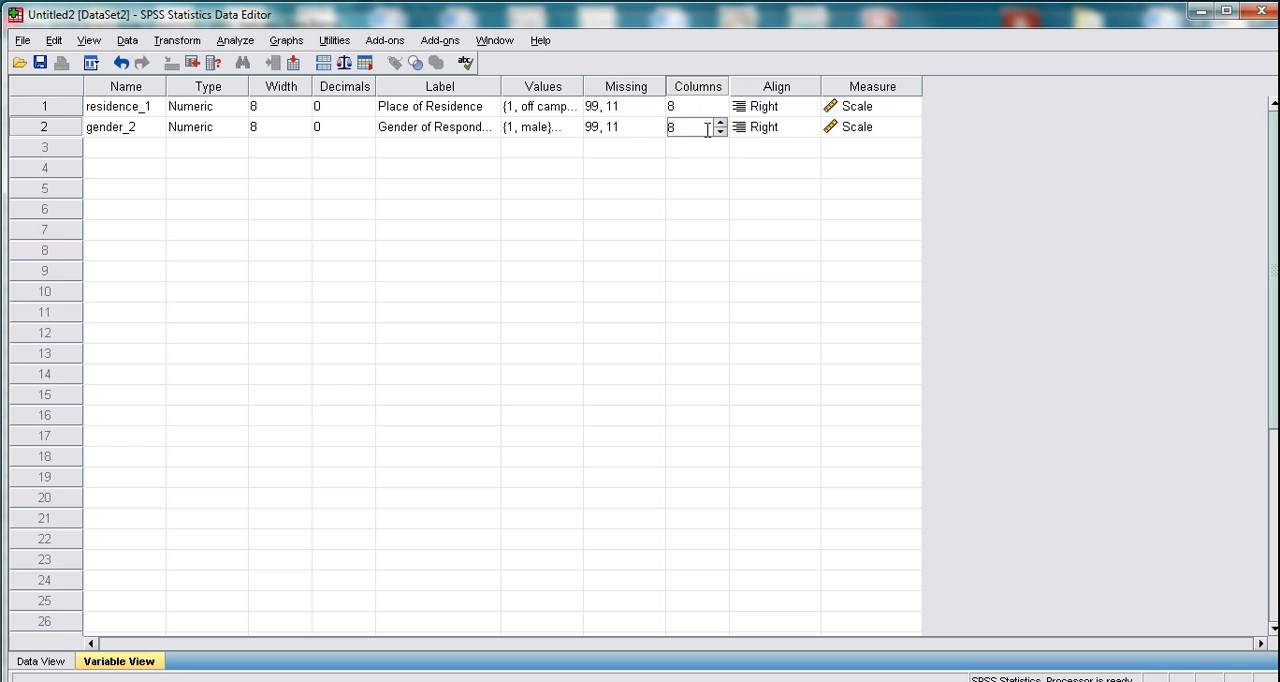
pyautogui.click(840, 130)
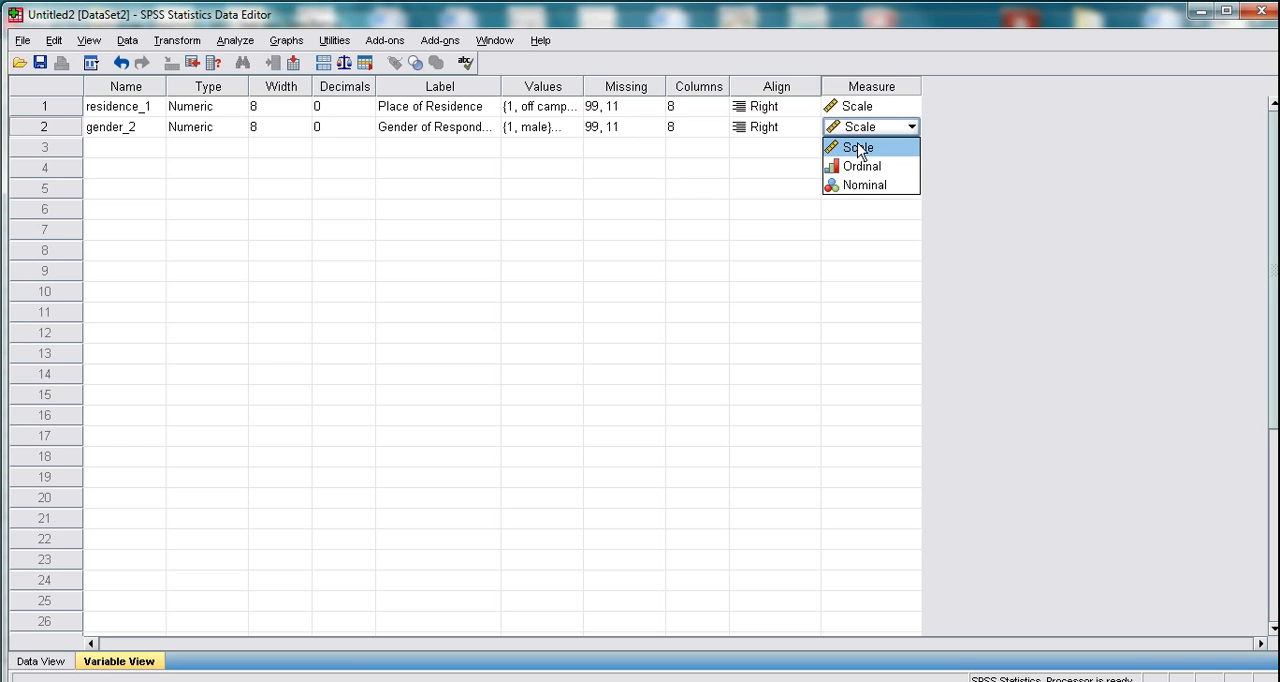
pyautogui.click(861, 188)
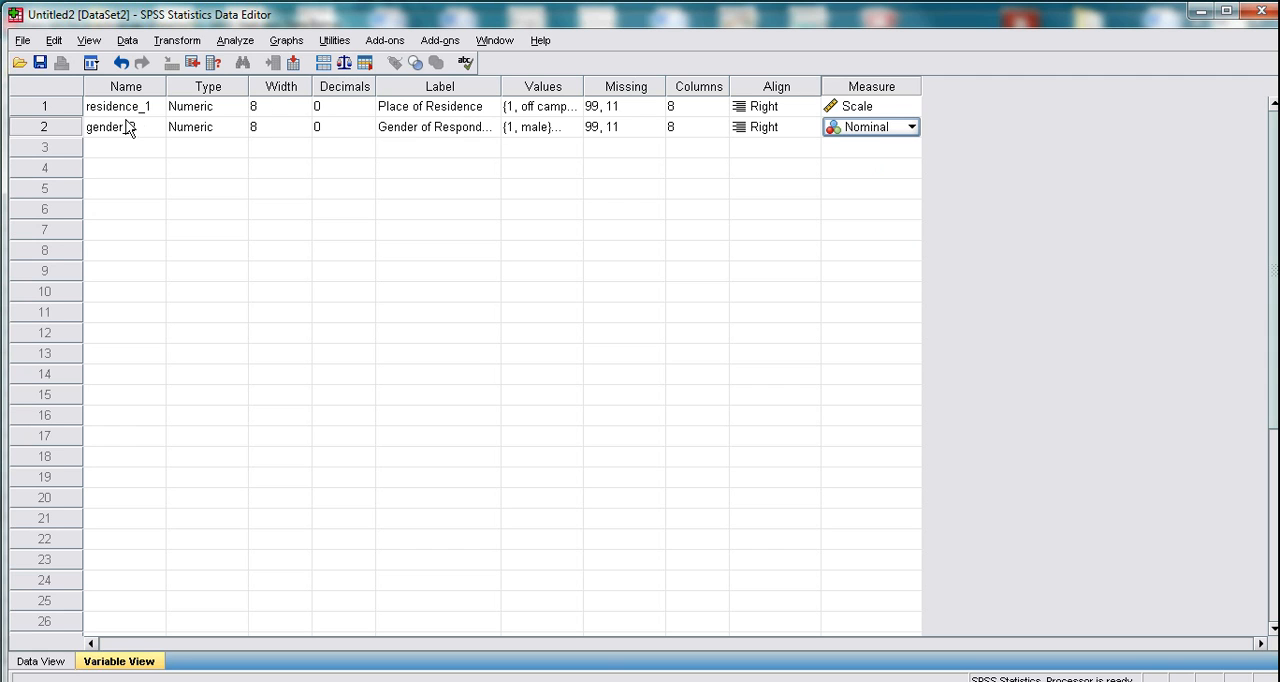
pyautogui.click(907, 105)
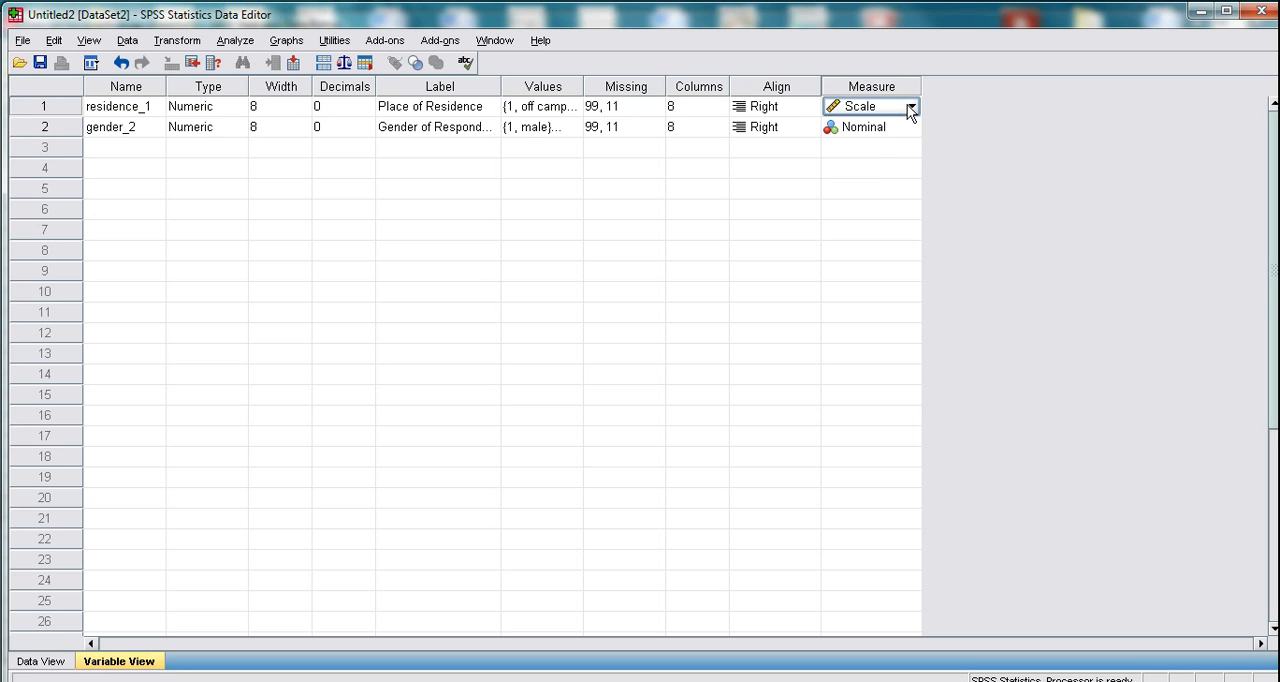
pyautogui.click(907, 105)
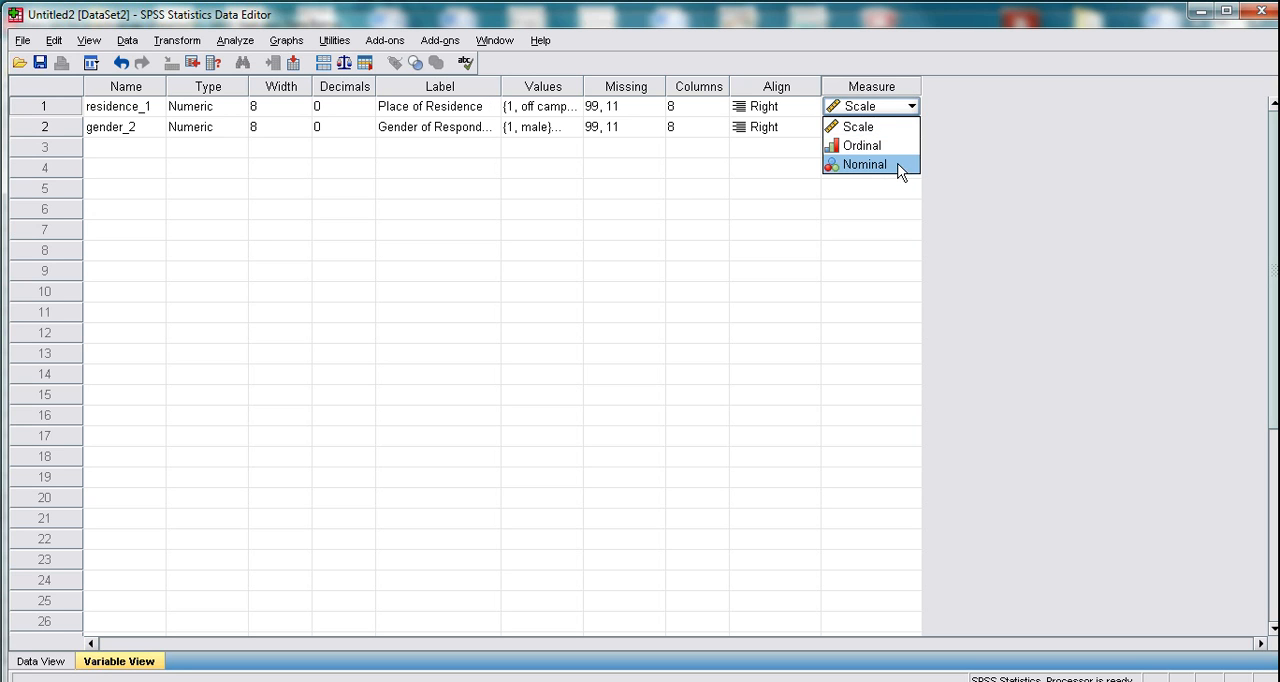
pyautogui.click(866, 164)
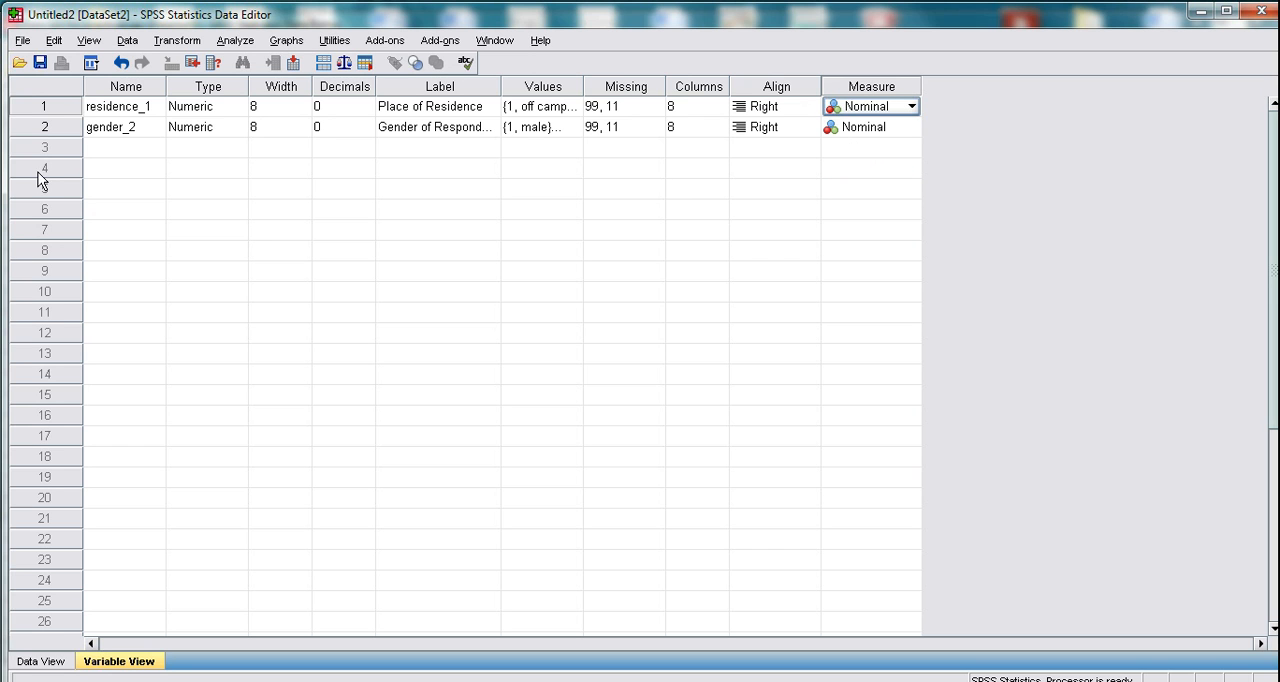
# - Switch to the food outlet survey in Word to read the questions following gender, and return to the Untitled2 data set in SPSS
pyautogui.click(127, 152)
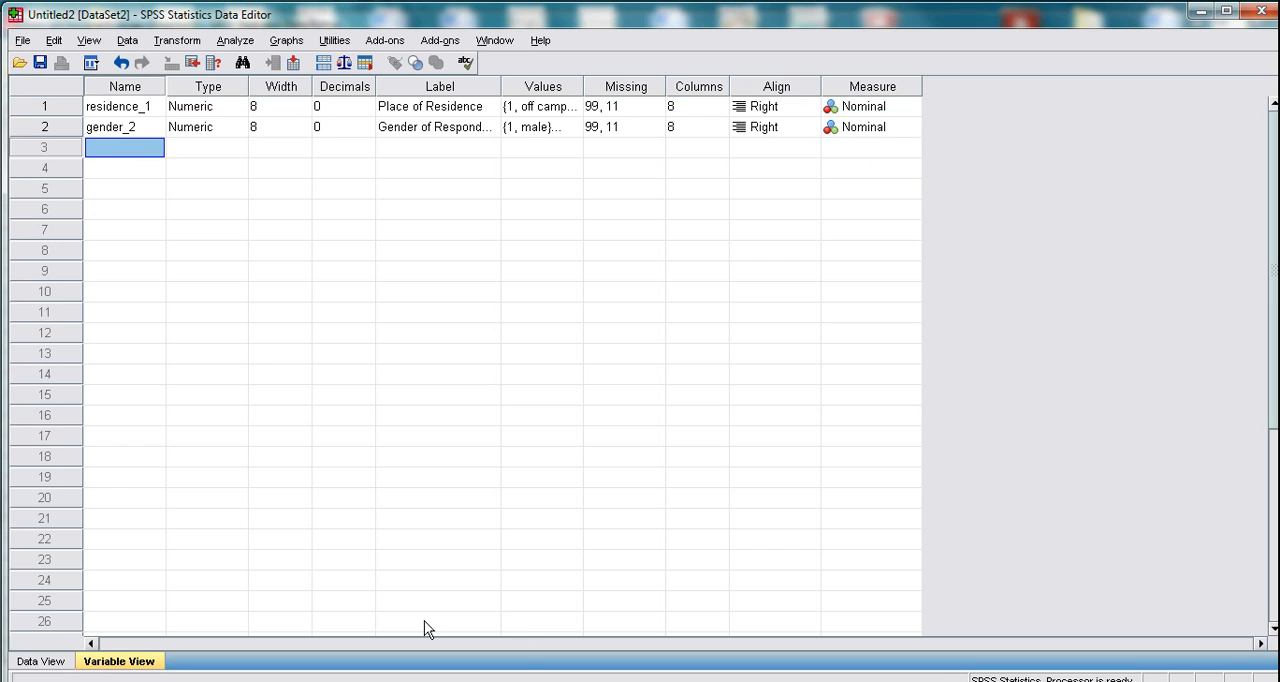
pyautogui.click(412, 681)
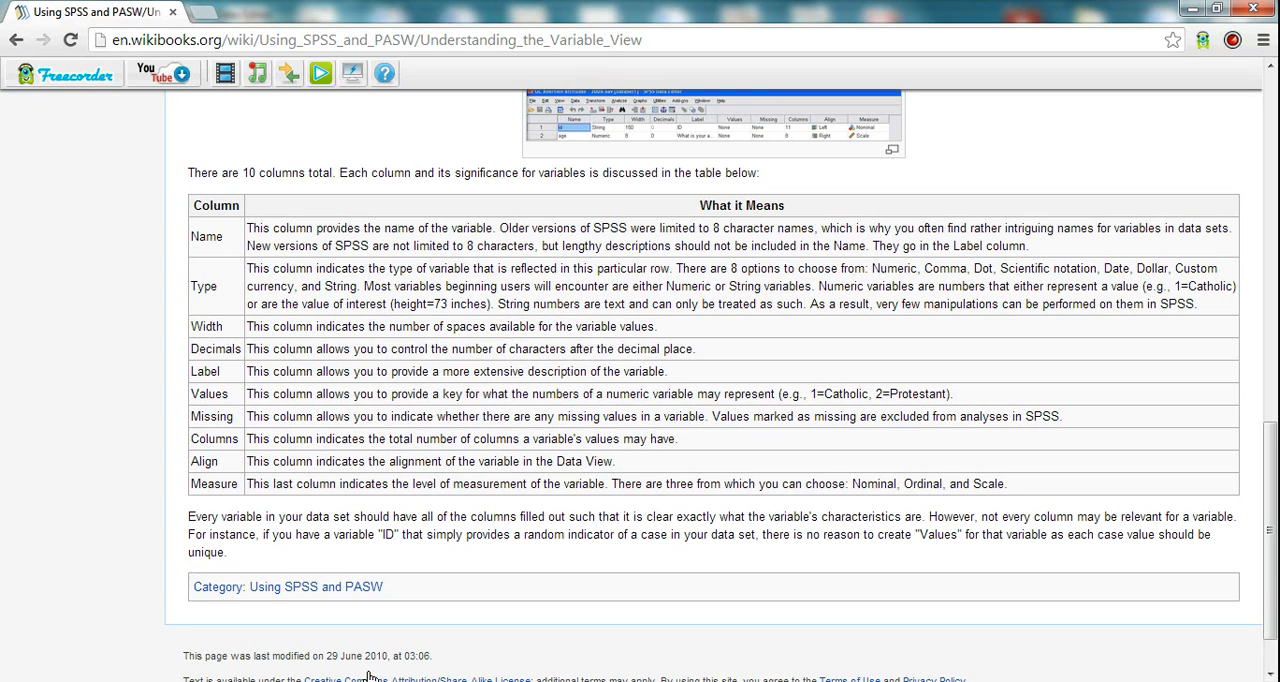
pyautogui.click(485, 681)
pyautogui.click(665, 681)
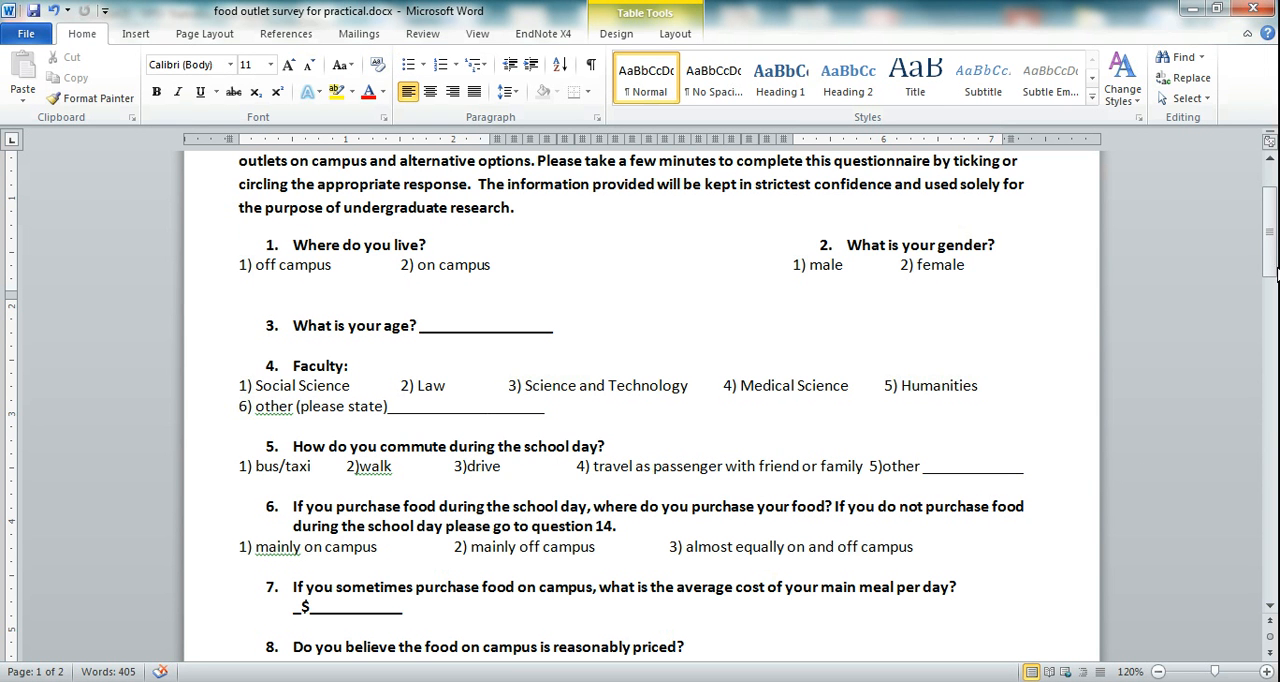
pyautogui.moveTo(1275, 252); pyautogui.dragTo(1275, 277)
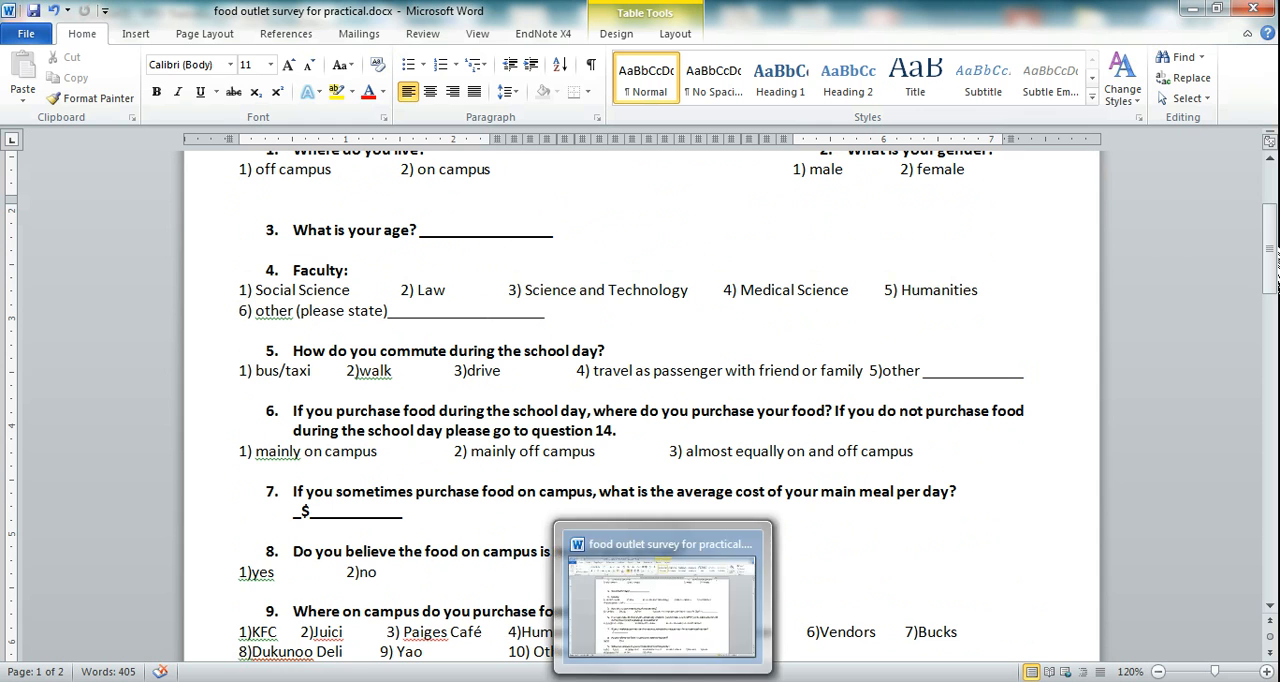
pyautogui.moveTo(315, 681)
pyautogui.moveTo(490, 681)
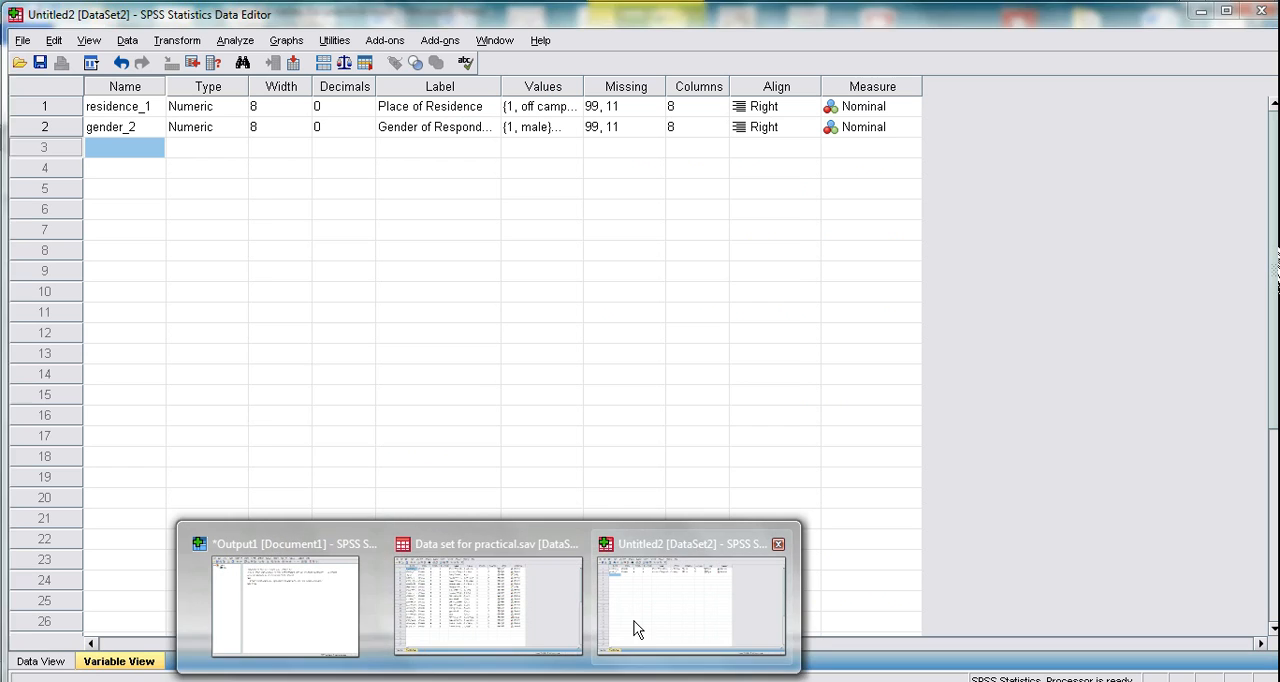
pyautogui.click(637, 628)
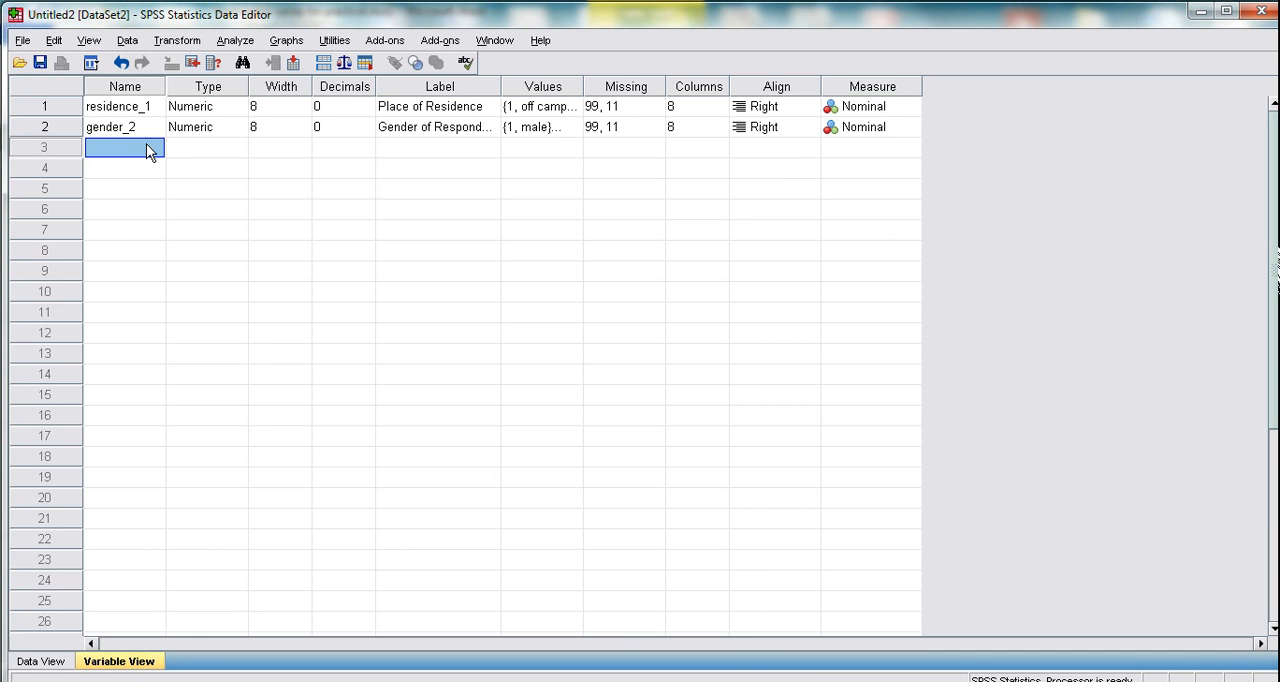
# - Add a third variable named age_3 and recheck its question in the survey document
pyautogui.write('age_3')
pyautogui.click(195, 149)
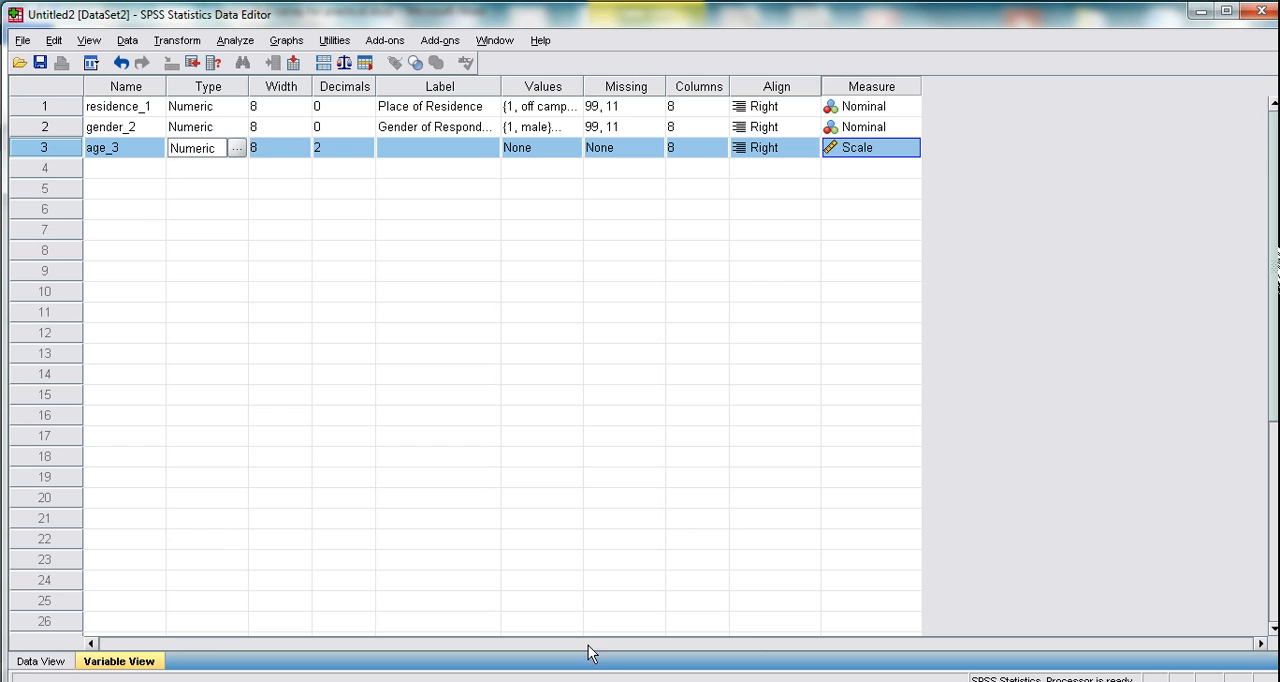
pyautogui.click(590, 680)
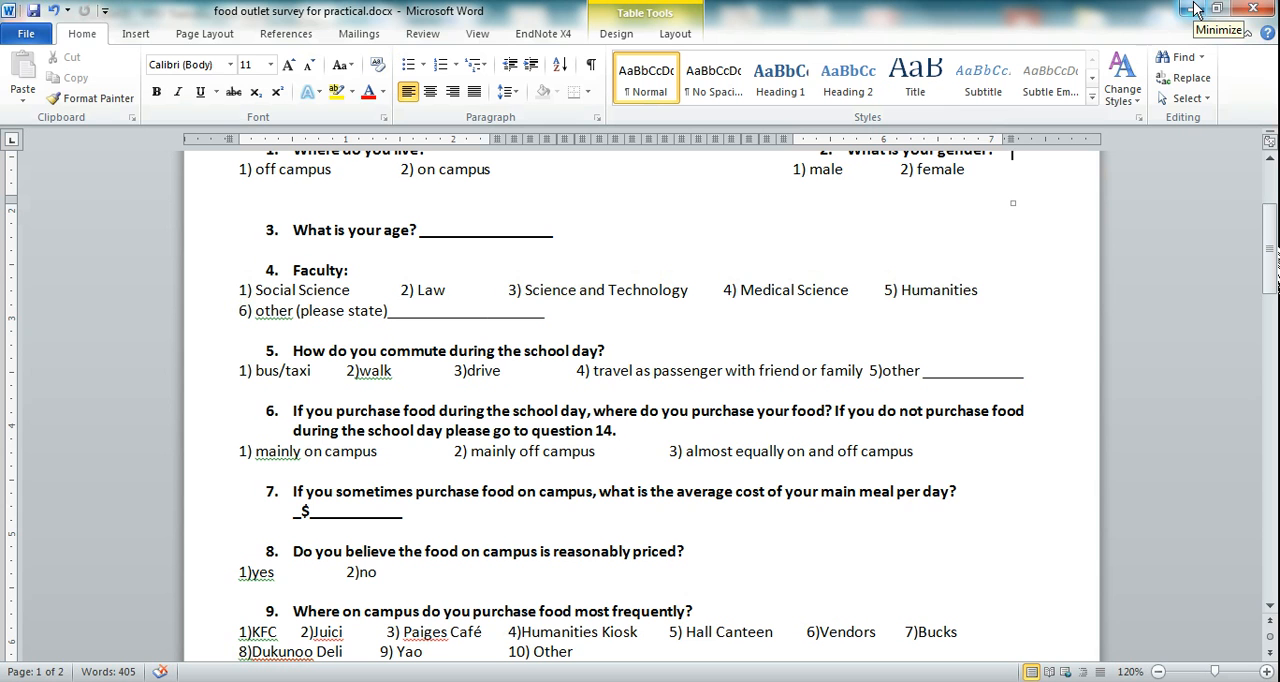
pyautogui.click(1196, 9)
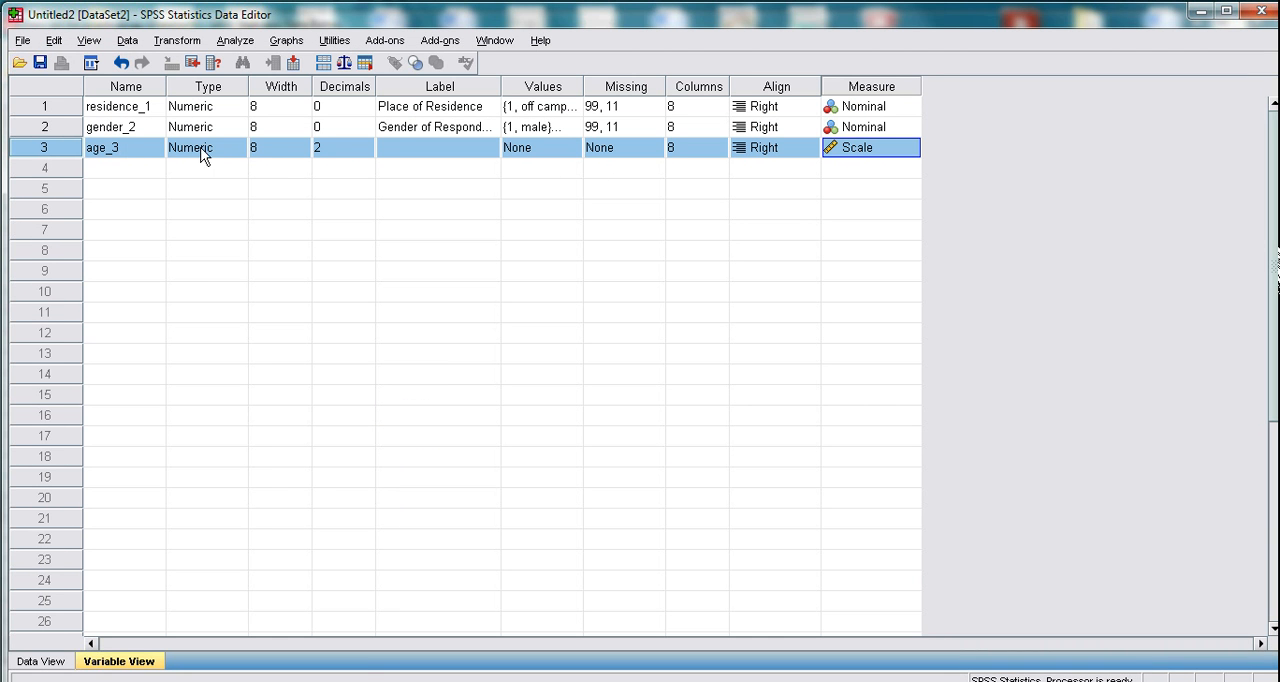
# - Label the age_3 variable "Age of respondent"
pyautogui.click(455, 145)
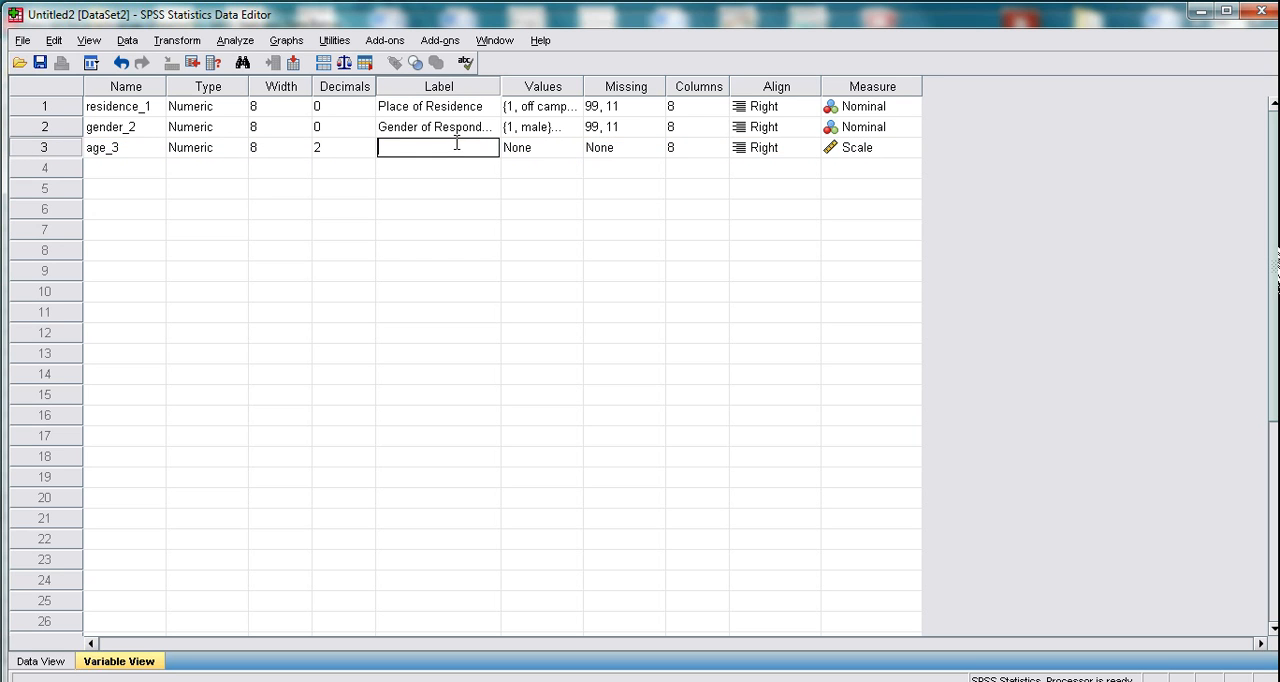
pyautogui.write('Age of respondemt')
pyautogui.press('BackSpace')
pyautogui.press('BackSpace')
pyautogui.write('nt')
pyautogui.click(560, 150)
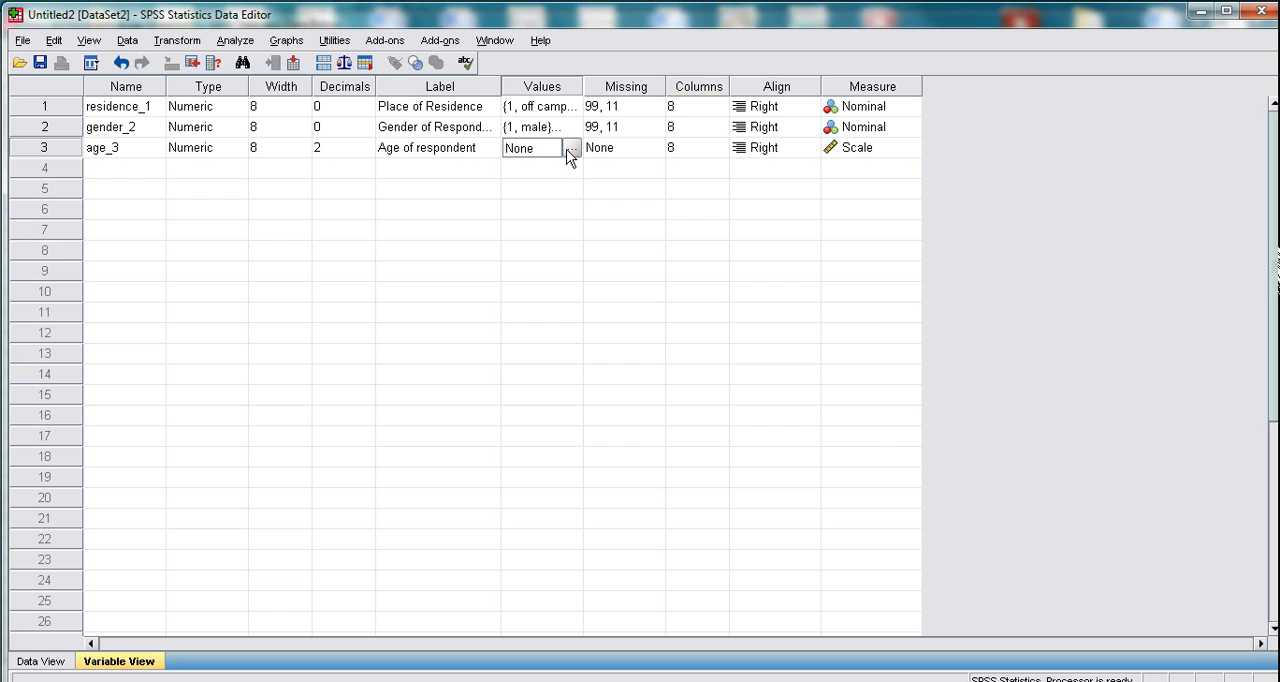
pyautogui.click(568, 149)
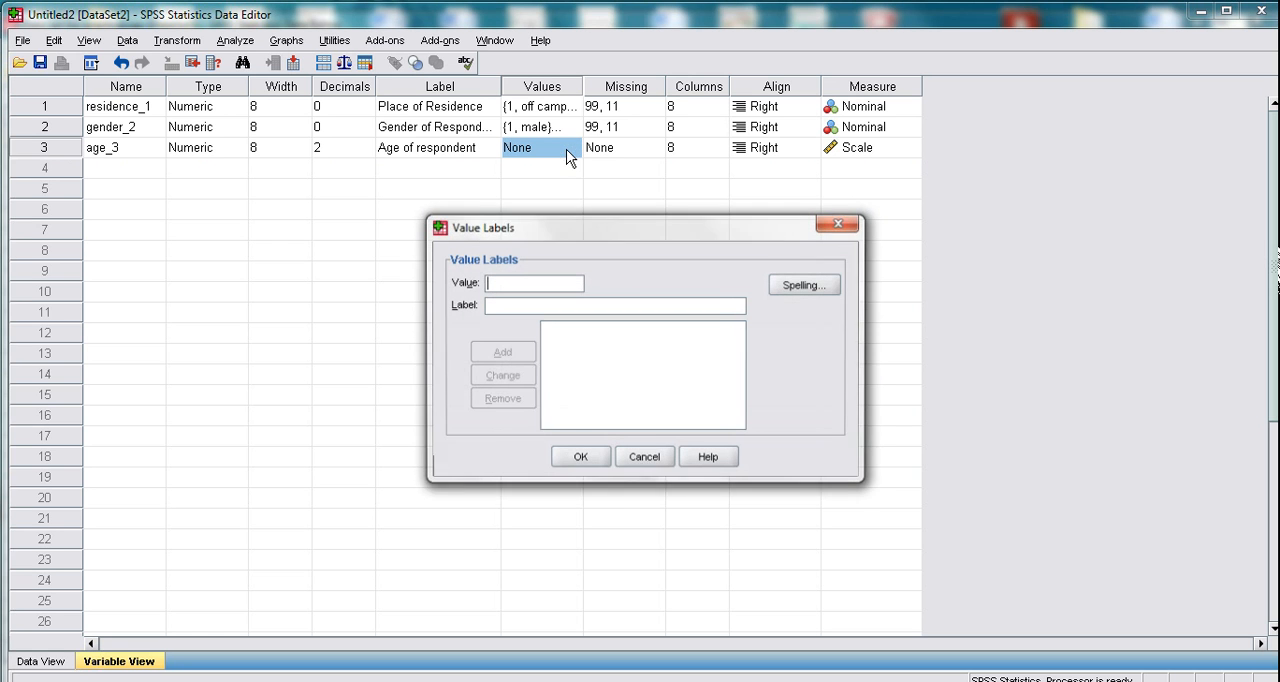
pyautogui.click(840, 223)
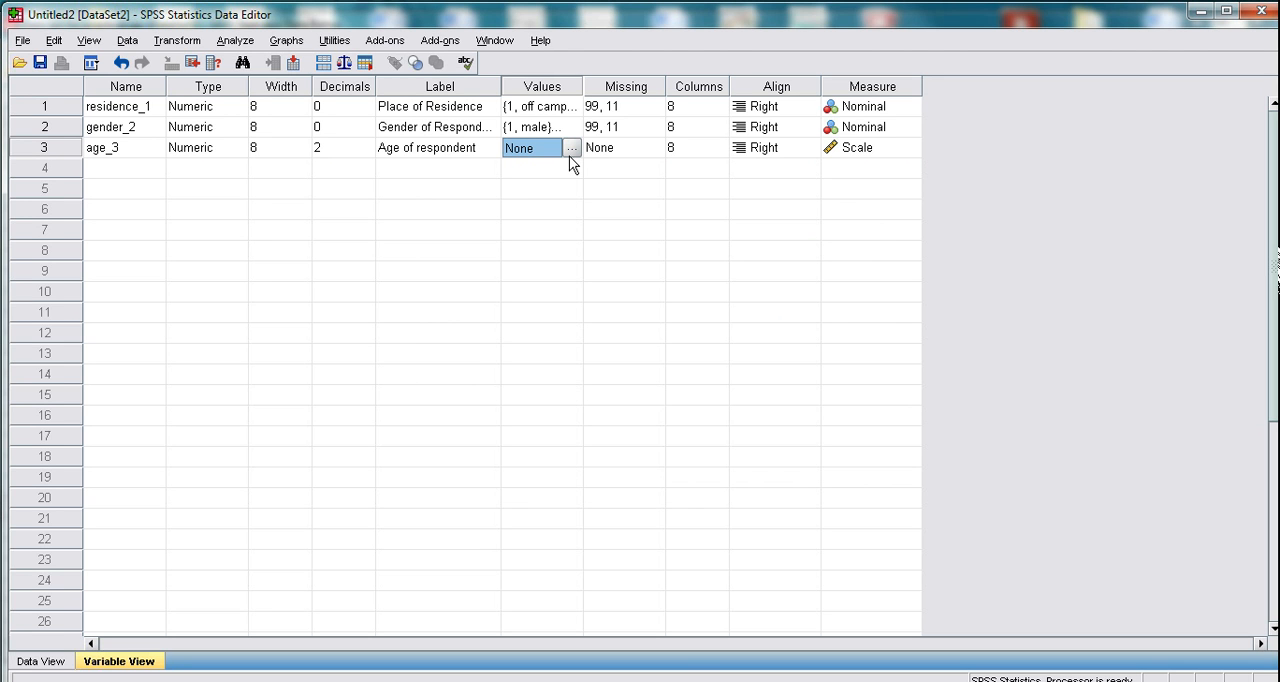
# - Define 0 as a discrete missing value for the age_3 variable
pyautogui.doubleClick(663, 148)
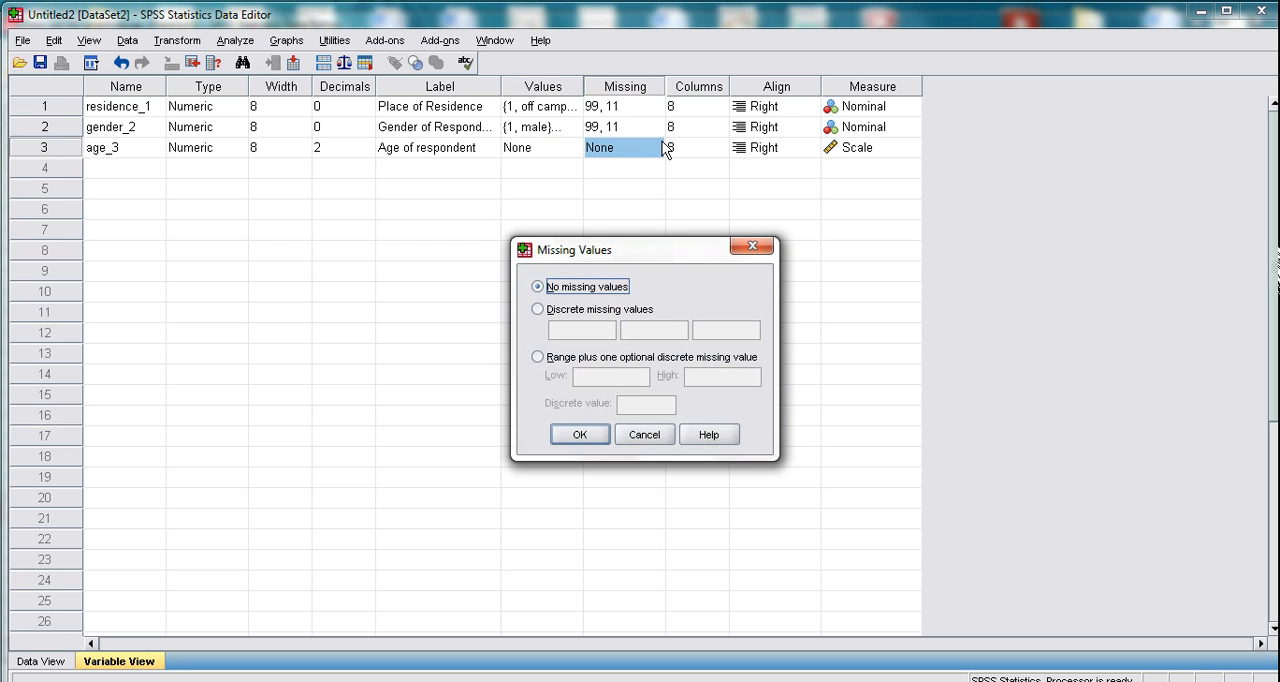
pyautogui.click(538, 311)
pyautogui.click(573, 334)
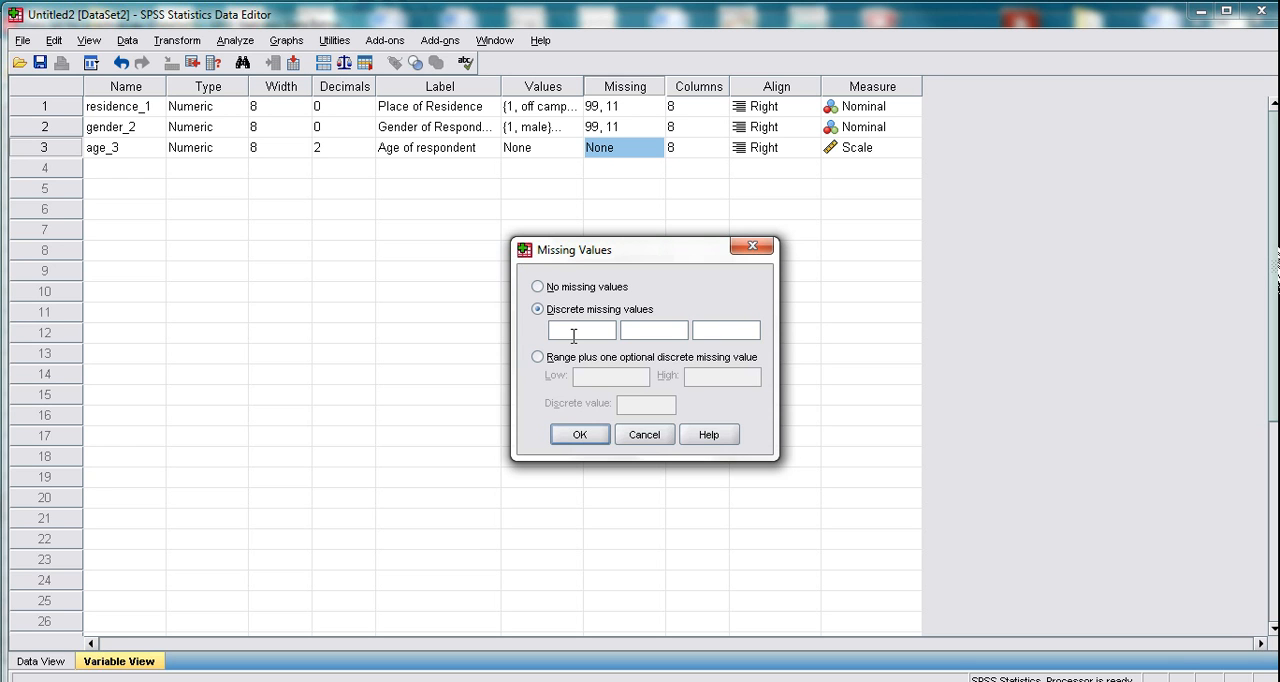
pyautogui.write('0')
pyautogui.click(580, 434)
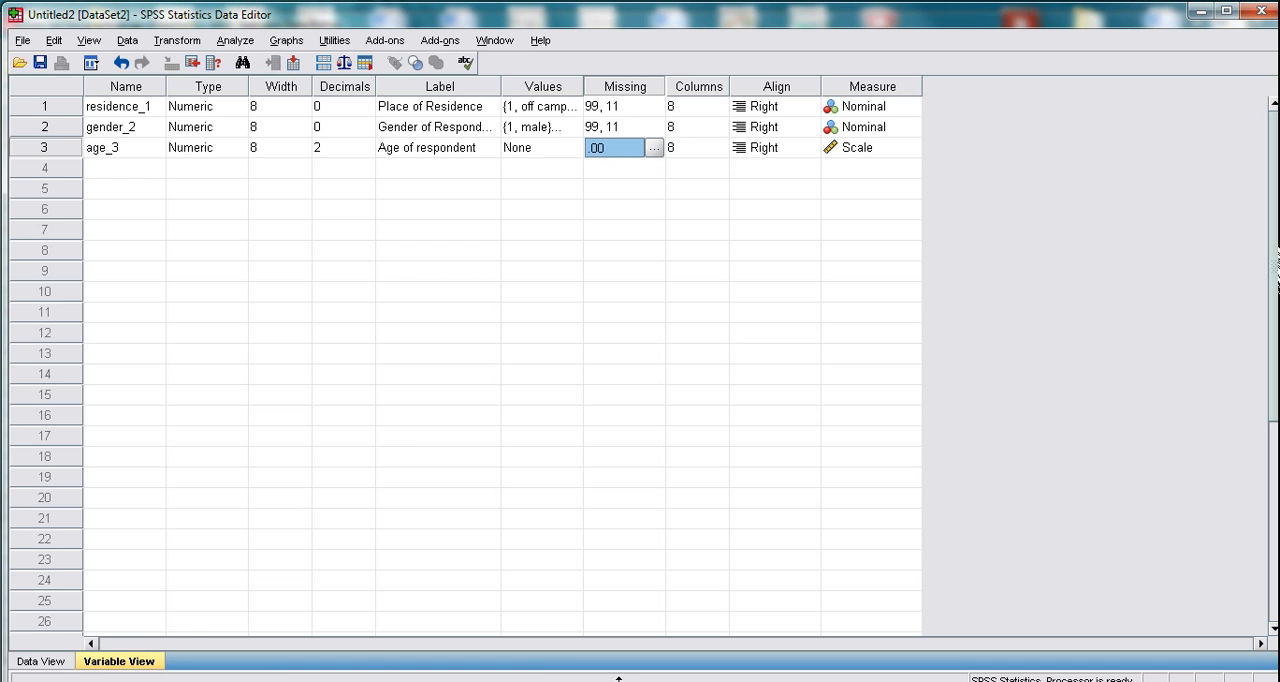
# - Switch to the food outlet survey in Word and read the later questions, 10 to 14, with their answer options
pyautogui.moveTo(662, 681)
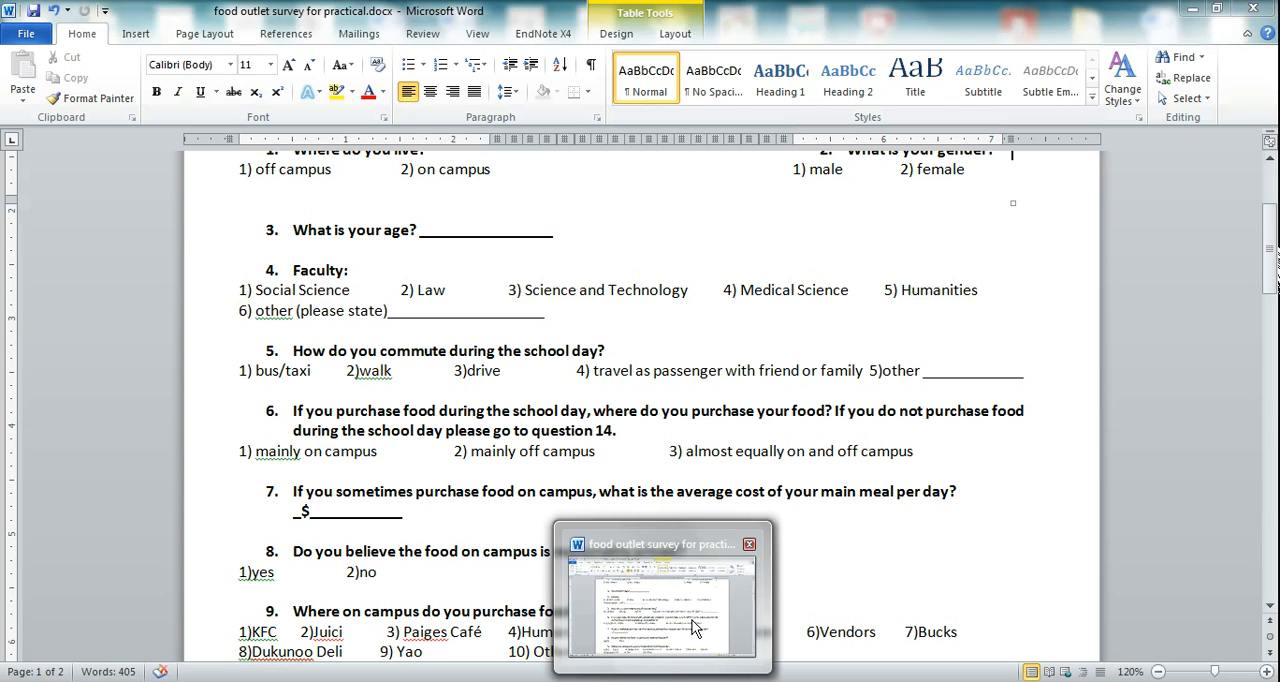
pyautogui.click(697, 628)
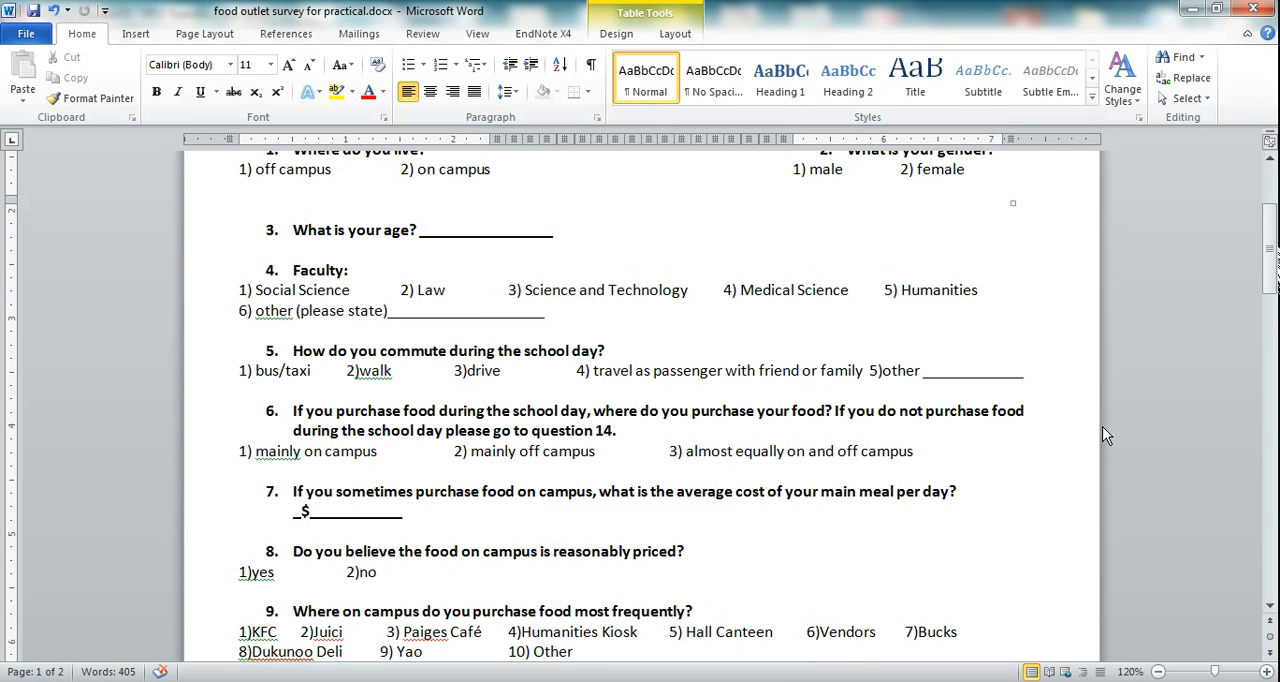
pyautogui.moveTo(1272, 255); pyautogui.dragTo(1272, 345)
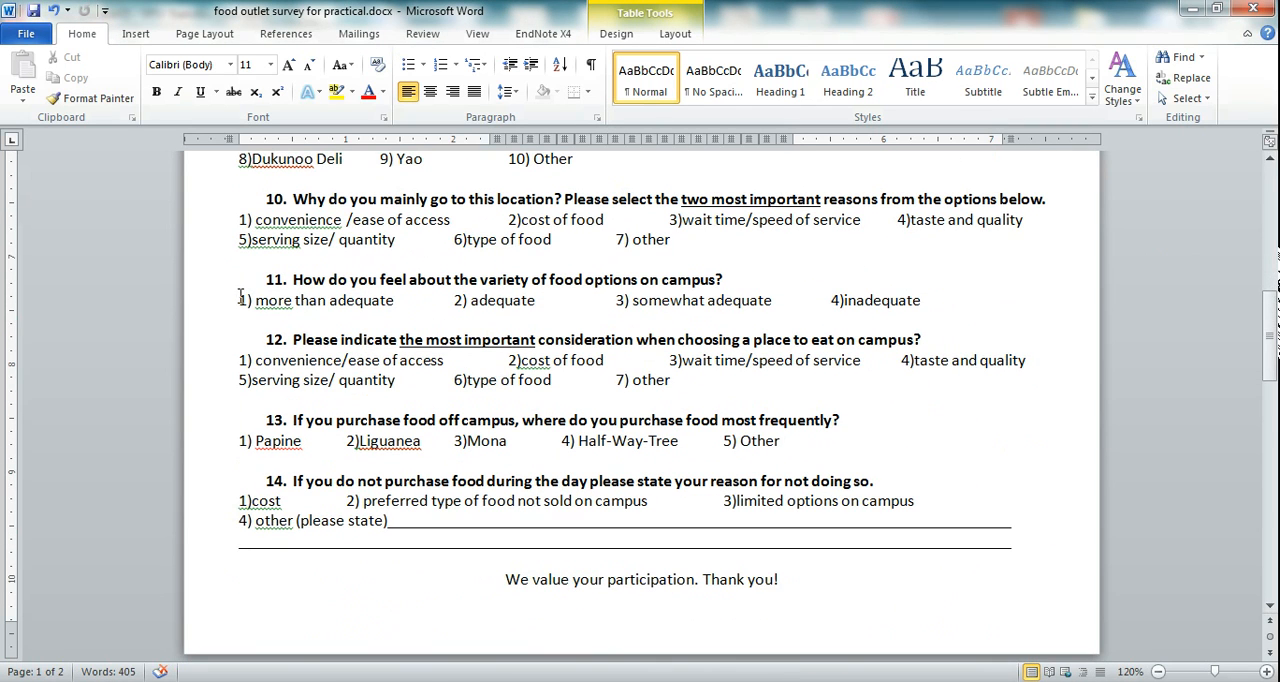